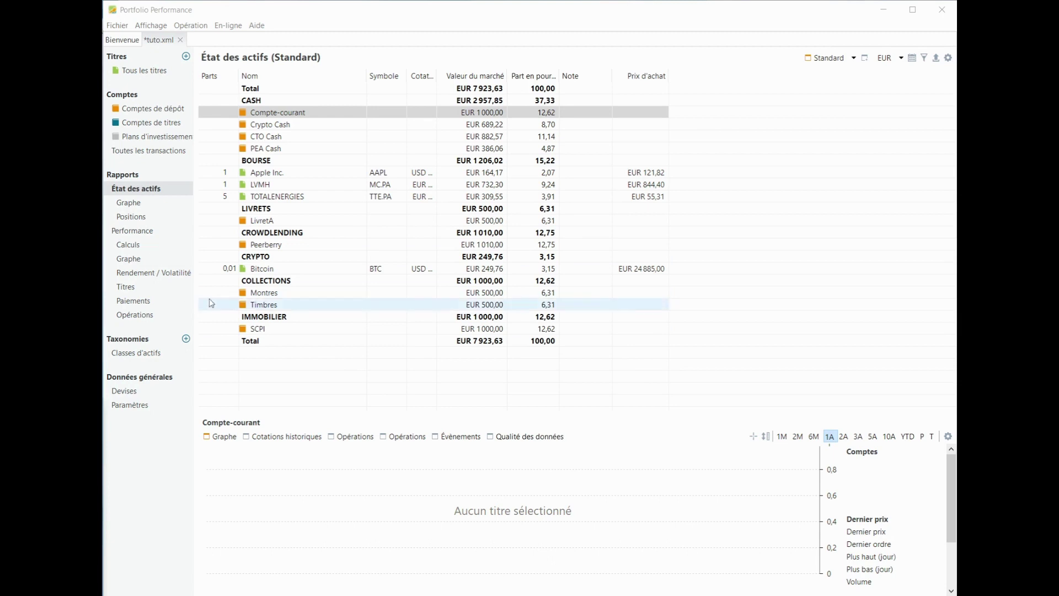
- Glance at the asset history graph, return to the État des actifs table and add the Profit / Perte column
click(130, 204)
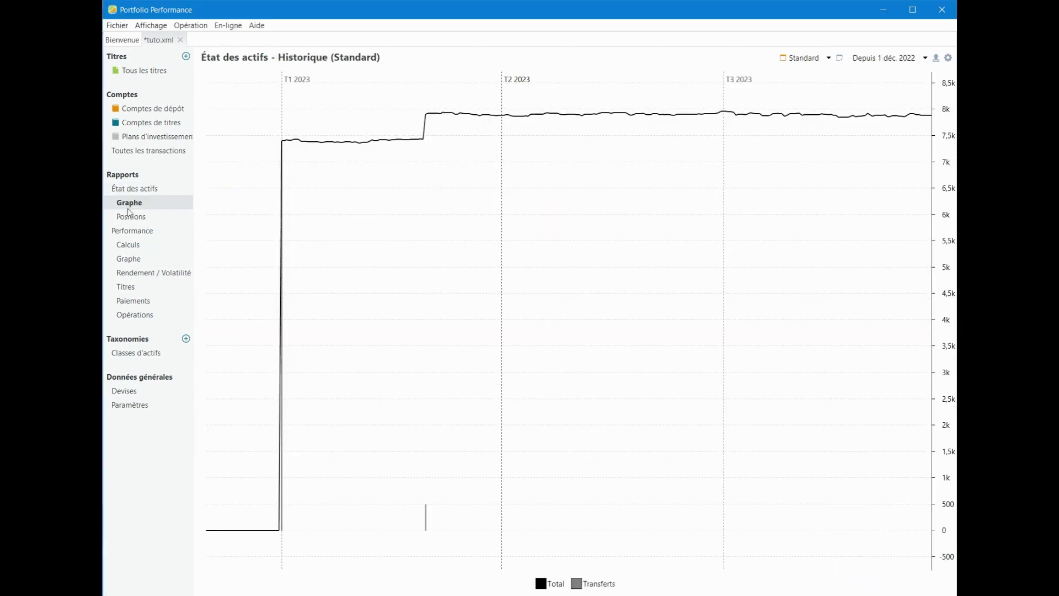
click(130, 191)
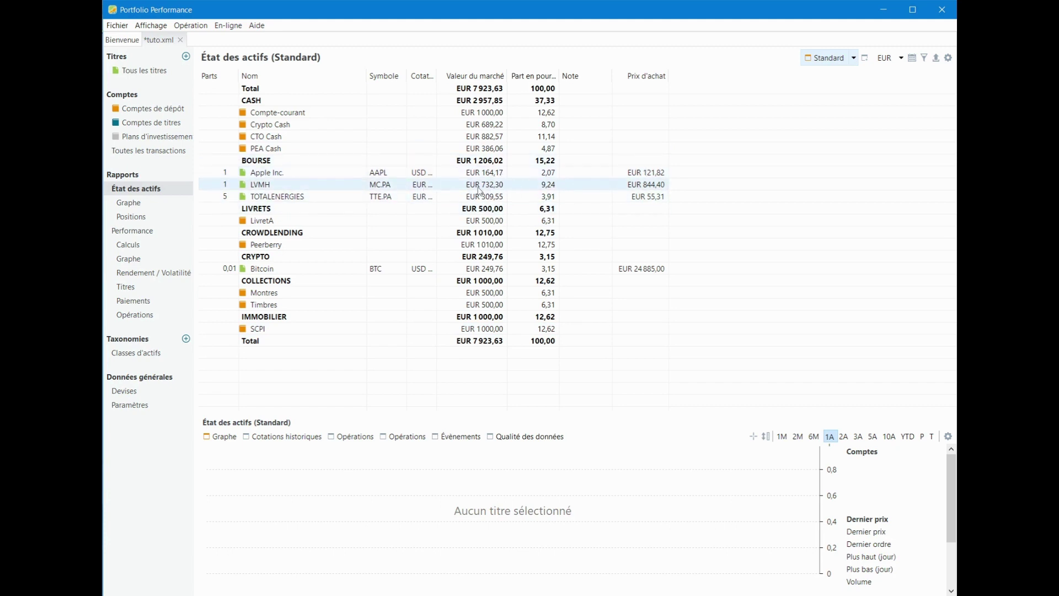
click(949, 60)
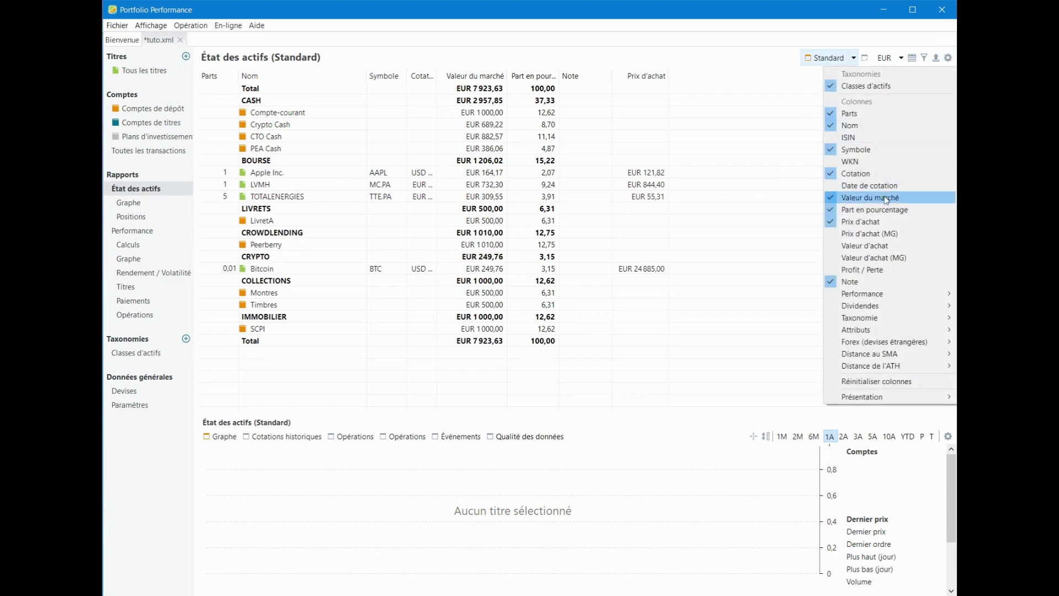
click(879, 271)
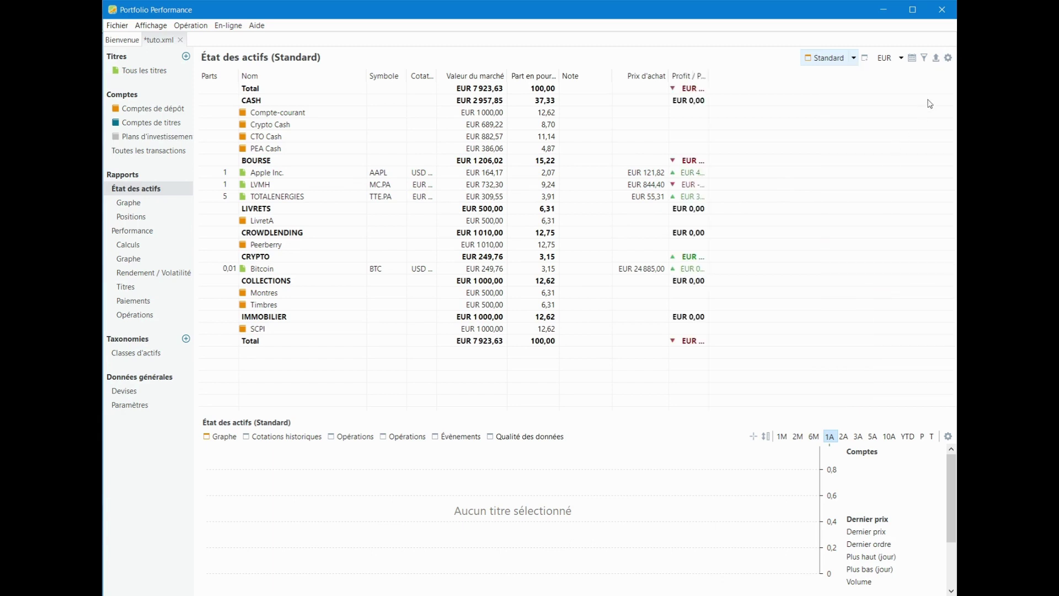
- Add the Somme des dividendes column for 1 année to the État des actifs table and widen it to show full values
click(948, 58)
mouse_move(880, 306)
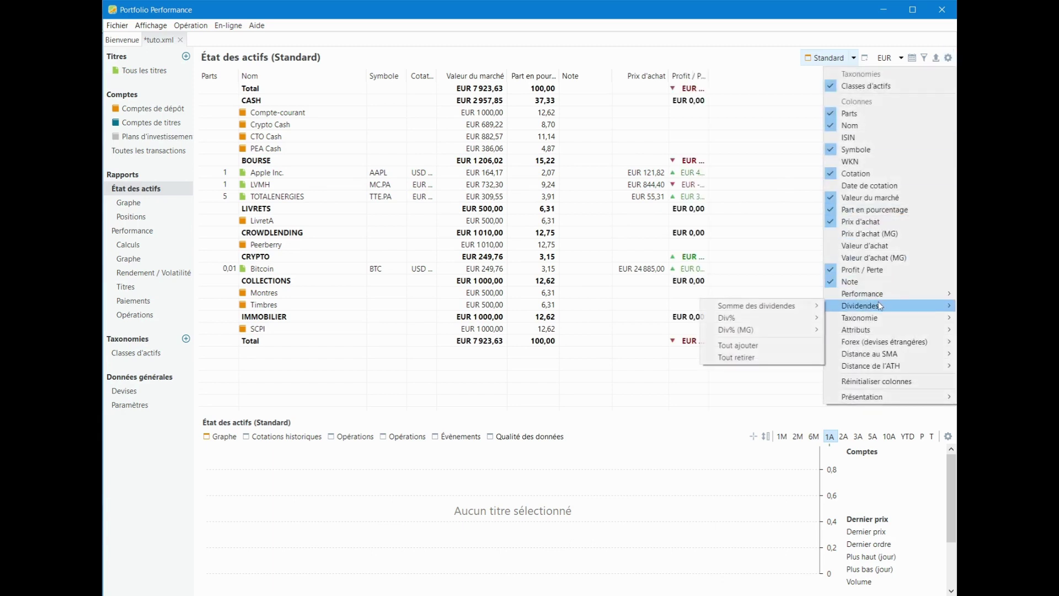
mouse_move(814, 309)
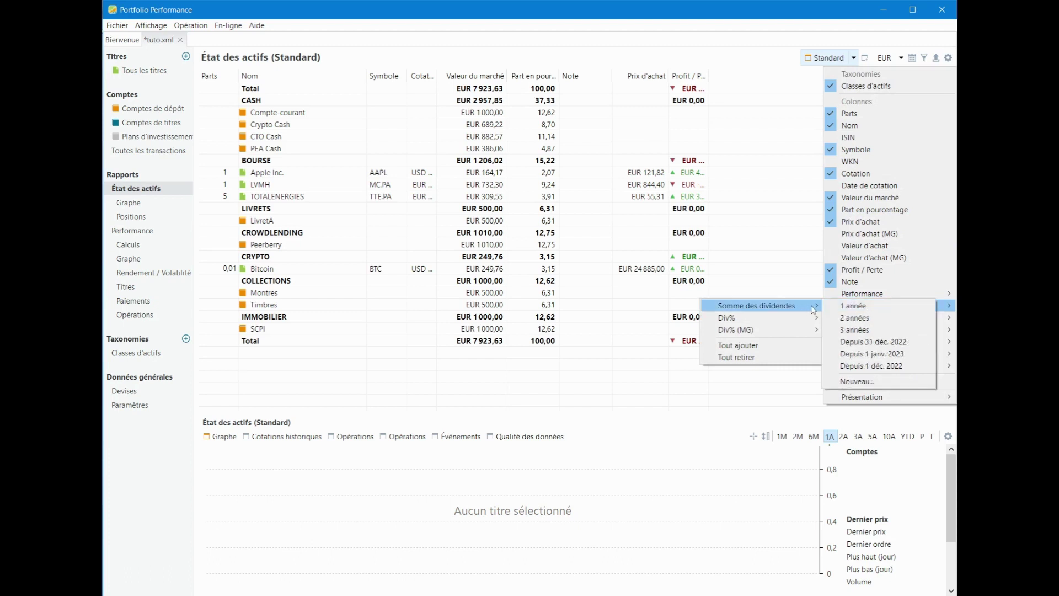
click(860, 306)
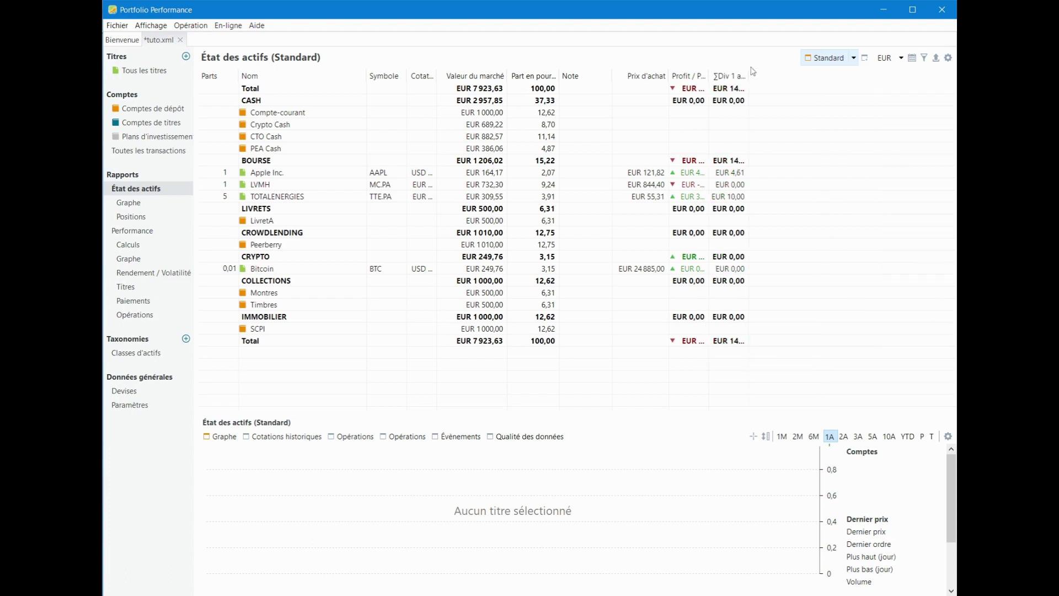
drag(749, 74, 777, 74)
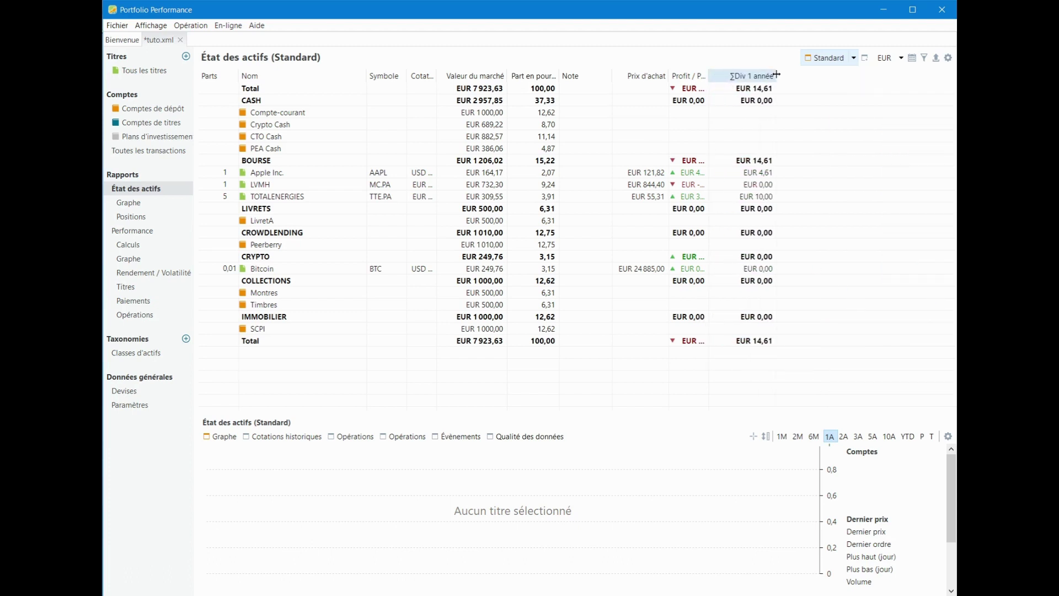
- View the TOTALENERGIES price chart from the asset table and open the État des actifs history graph
click(949, 58)
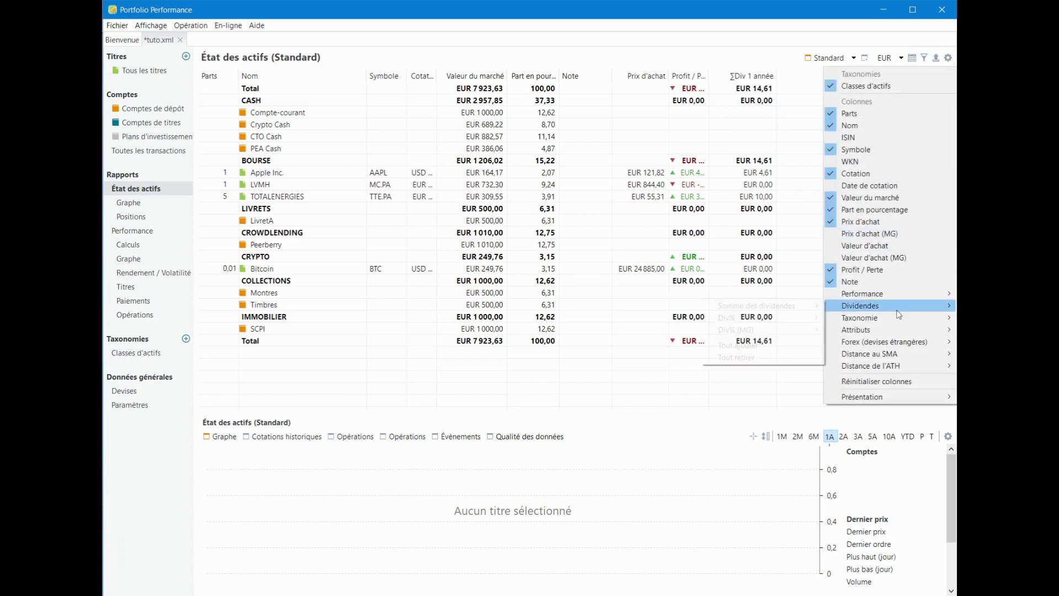
click(453, 371)
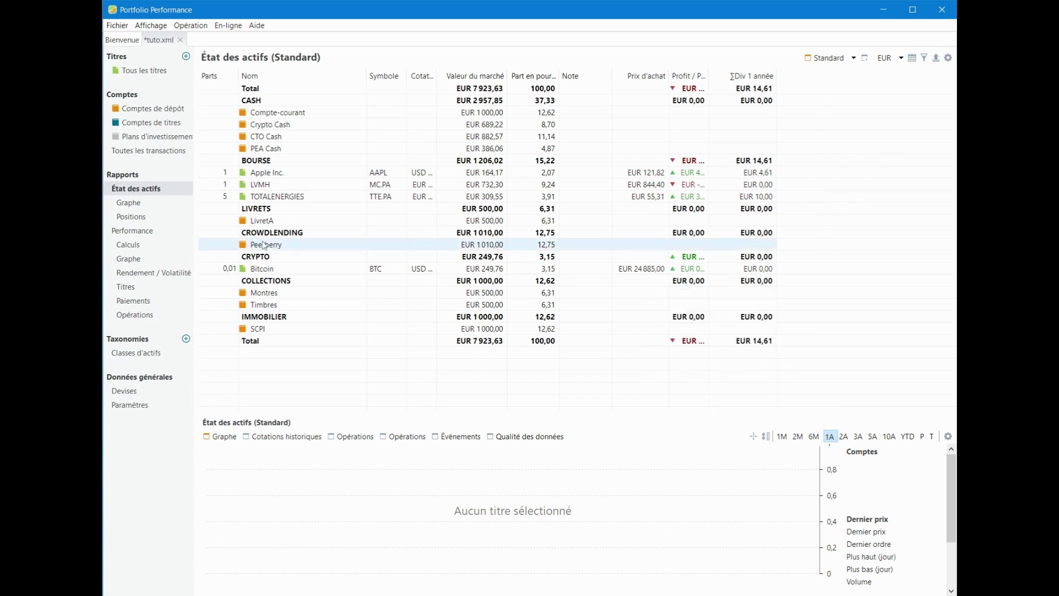
click(292, 200)
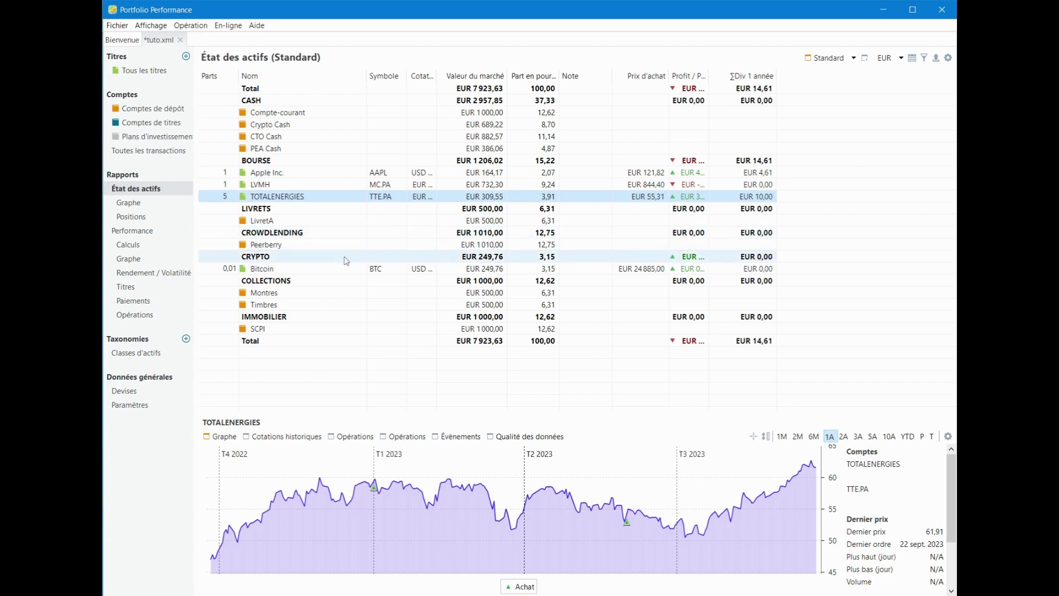
click(130, 204)
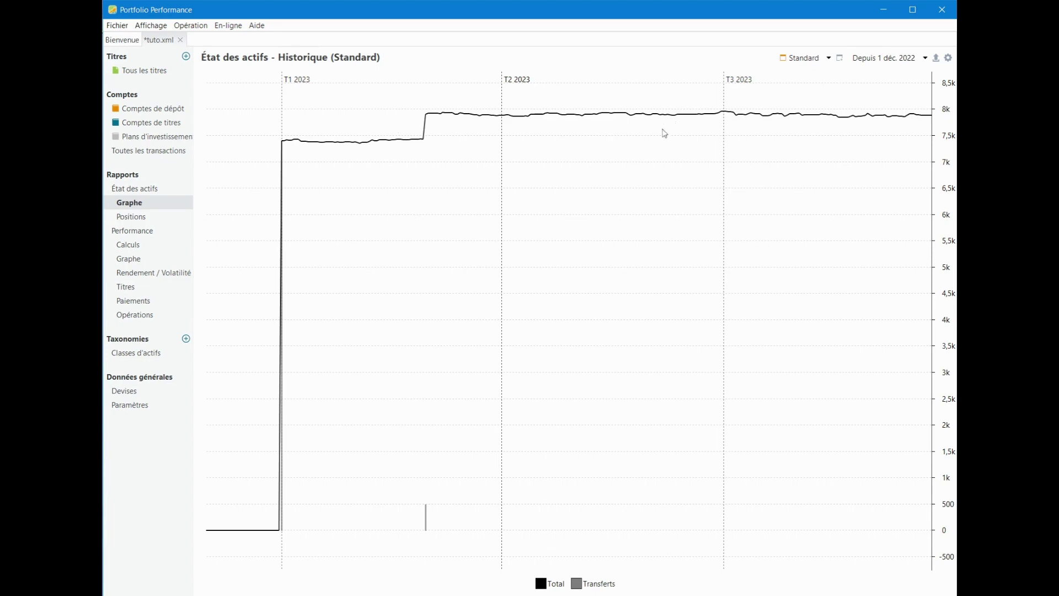
click(948, 59)
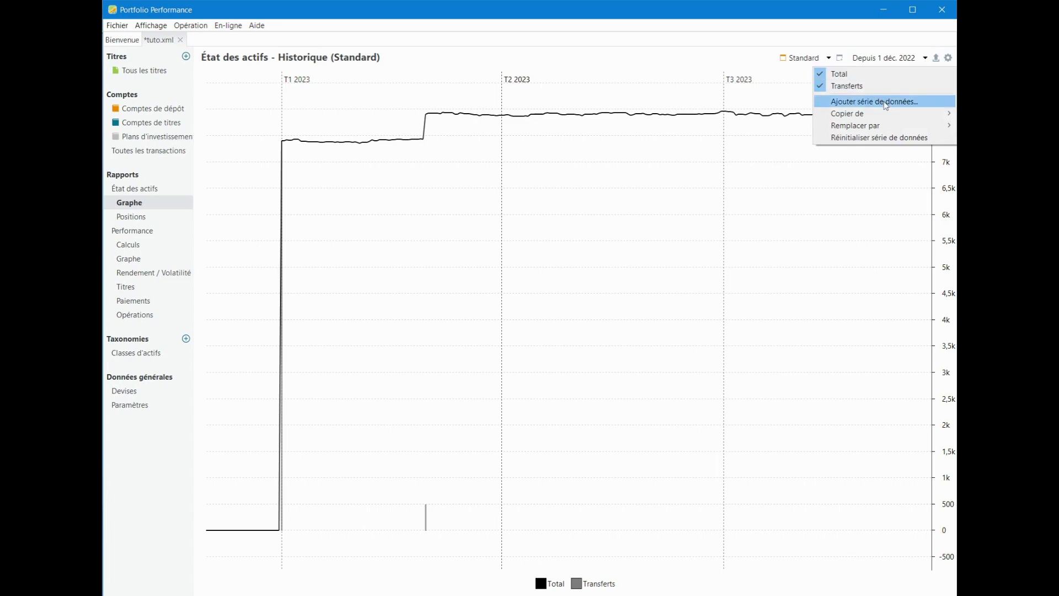
click(890, 74)
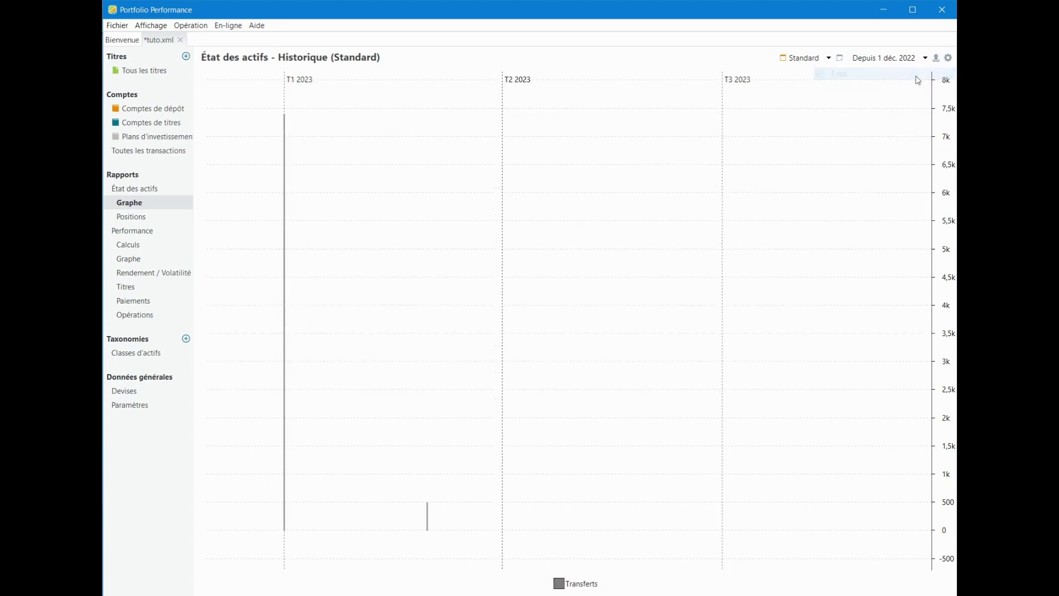
click(949, 58)
click(911, 76)
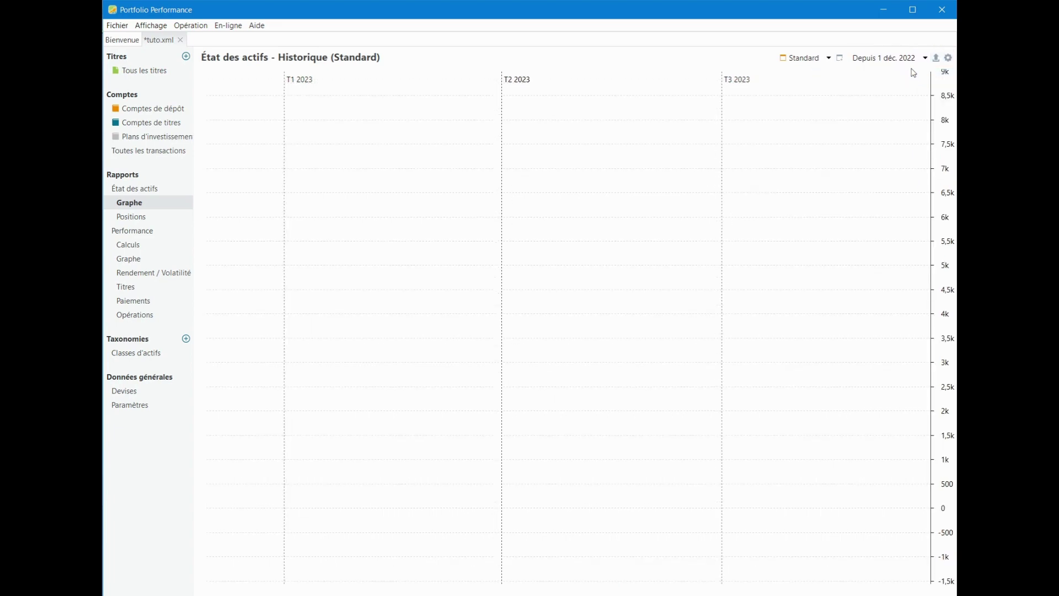
click(802, 60)
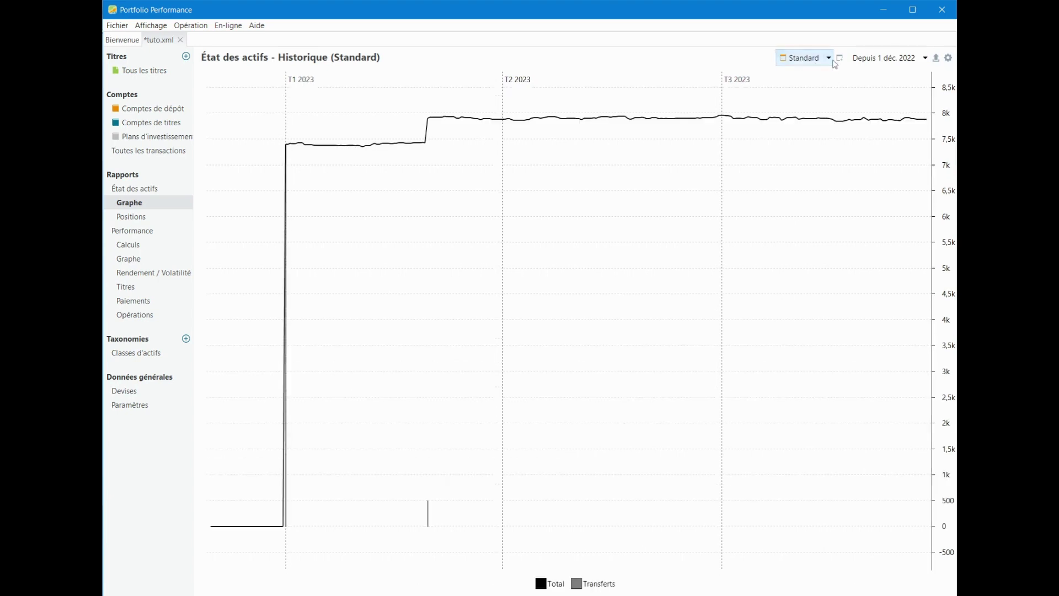
click(948, 58)
click(767, 117)
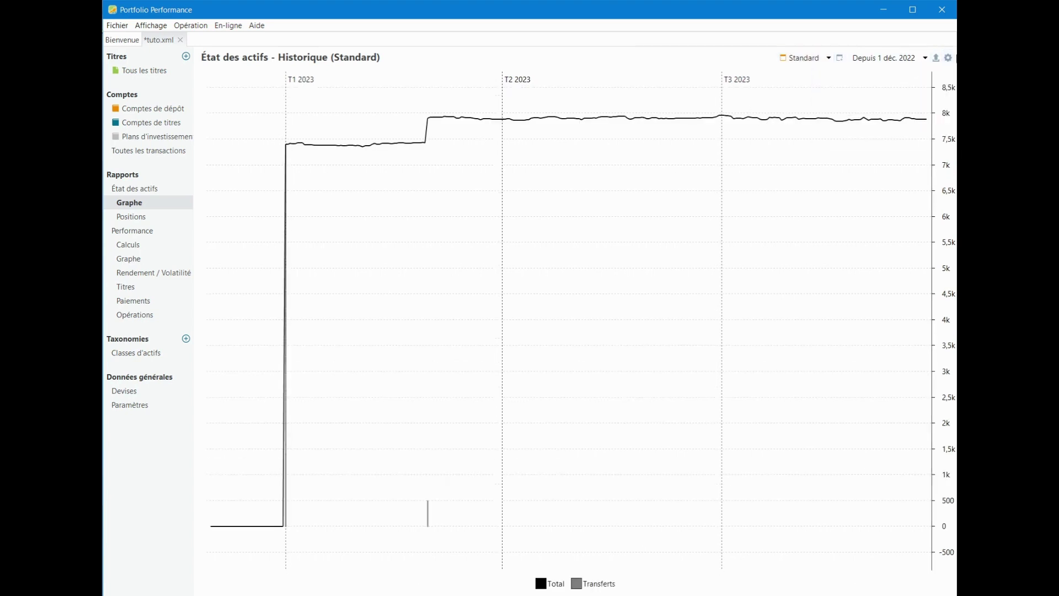
- Remove the Total and Transferts data series from the asset history graph
click(949, 58)
click(876, 78)
click(949, 58)
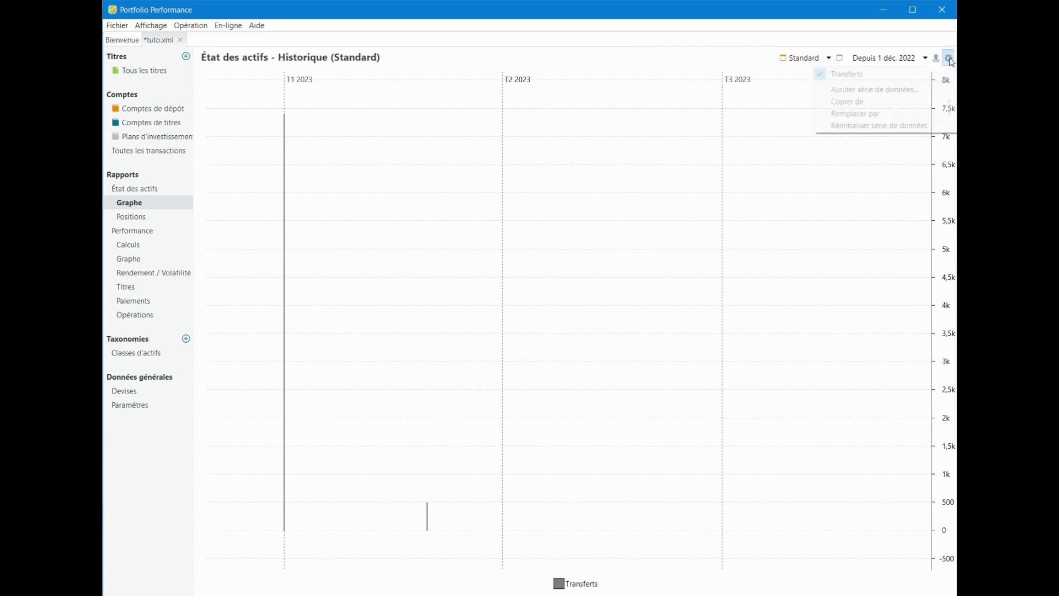
click(885, 76)
- Add the BOURSE asset class from the Classes d'actifs taxonomy as a data series in the history graph
click(949, 58)
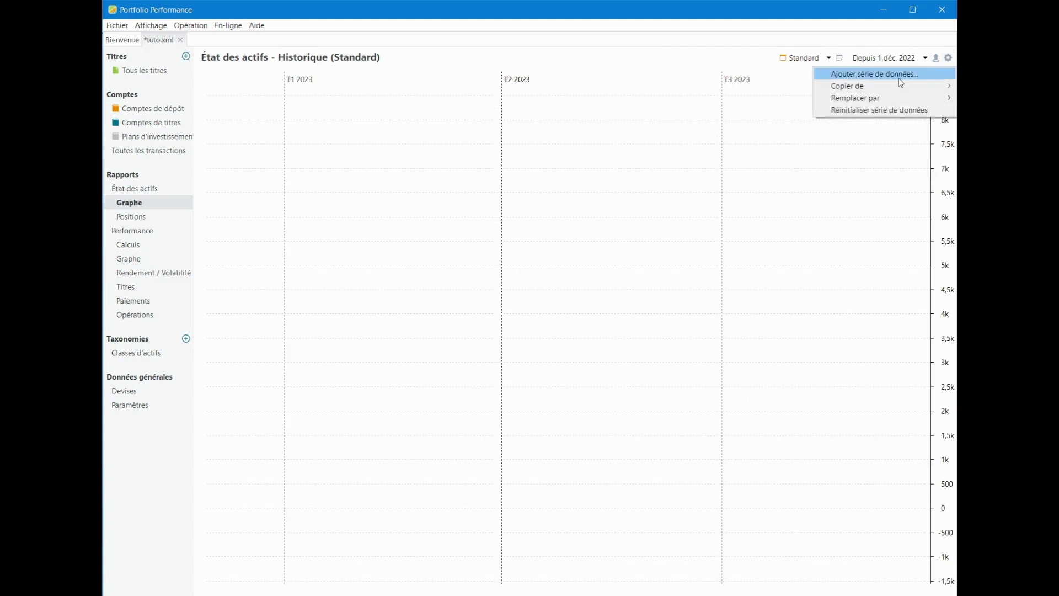
click(899, 80)
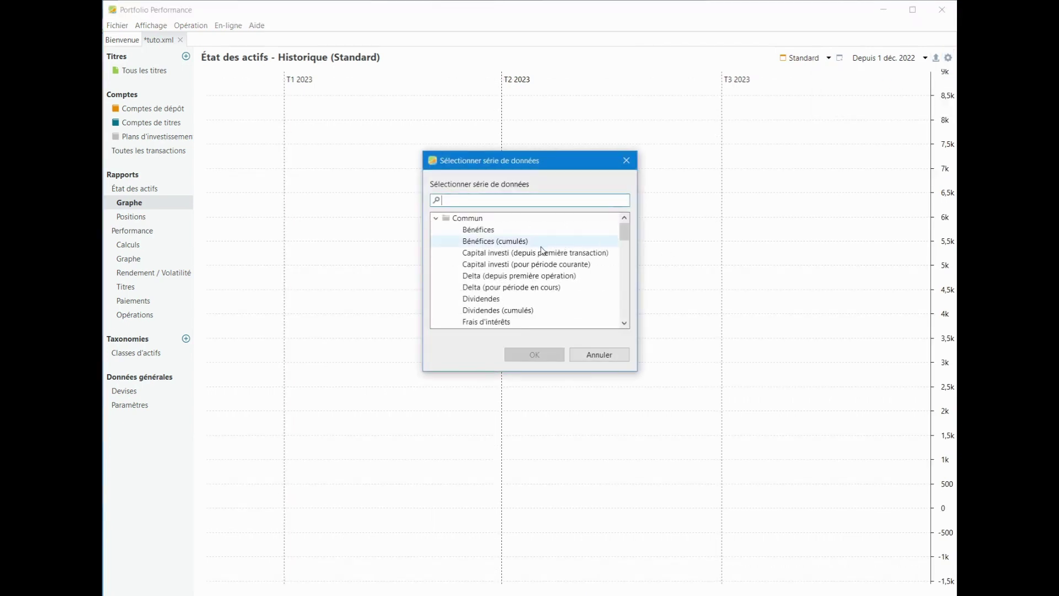
drag(582, 370, 582, 519)
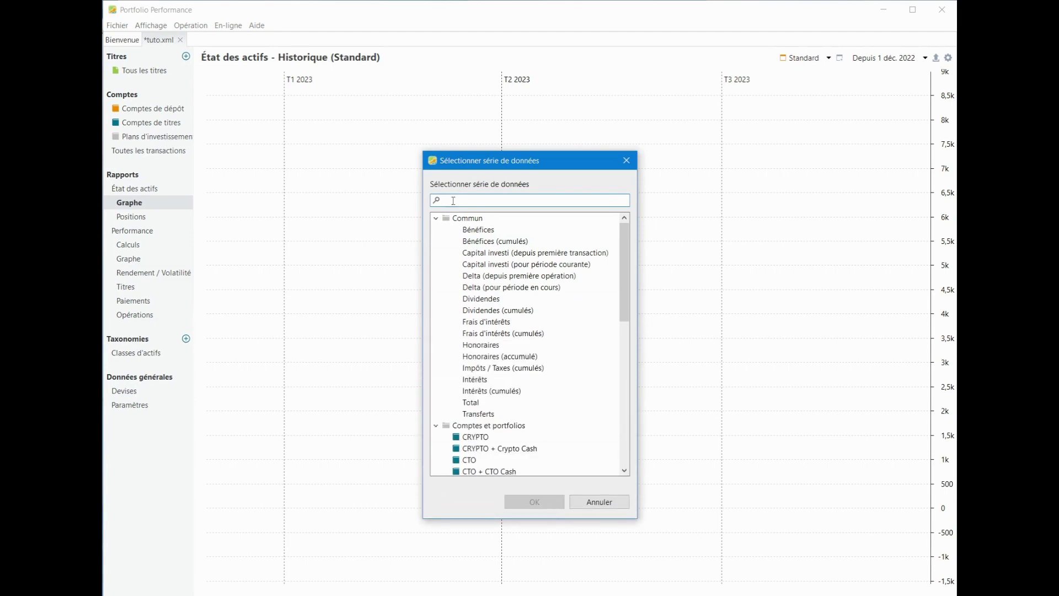
click(437, 219)
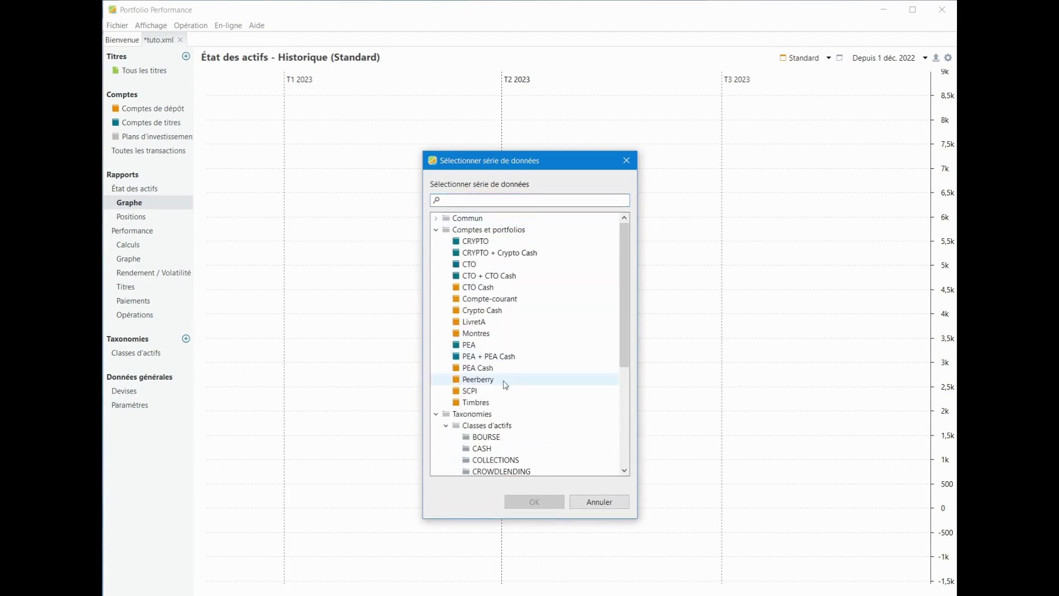
click(498, 441)
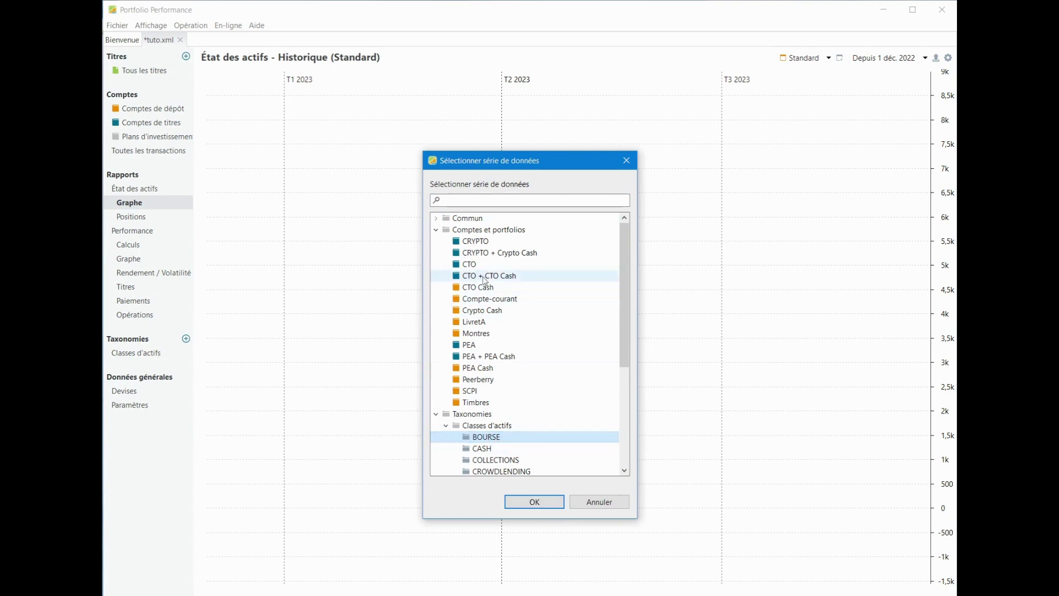
click(536, 503)
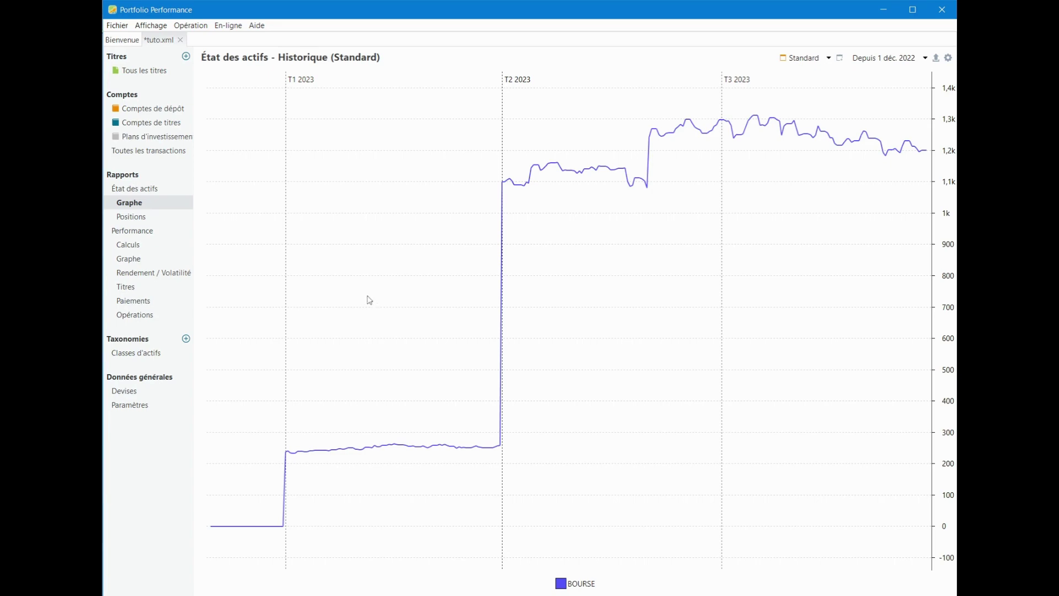
- Compare the Positions chart with the Classes d'actifs donut chart, and check the portfolio filter choices for Positions
click(131, 219)
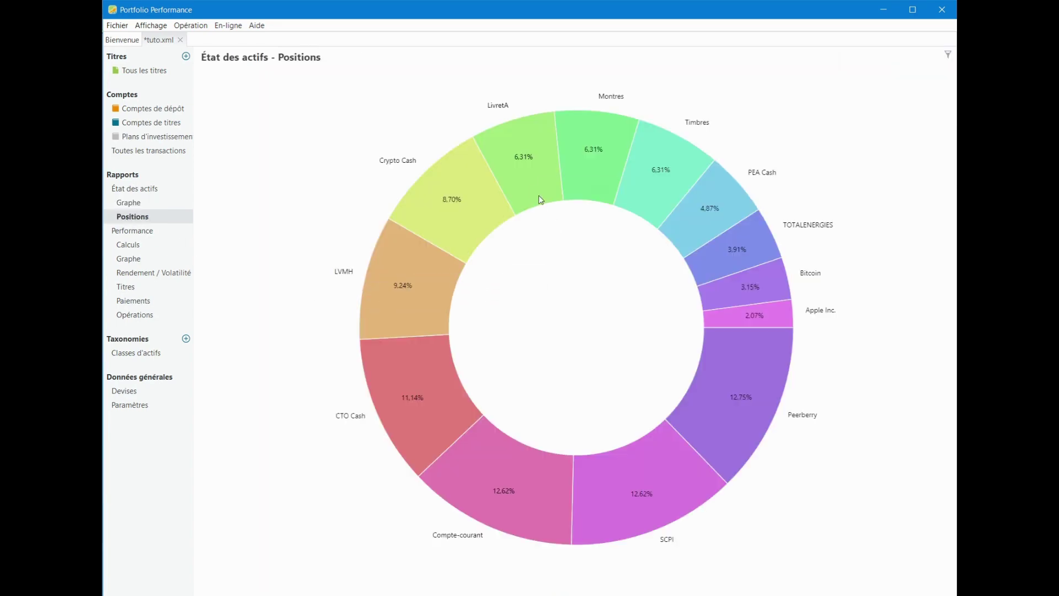
mouse_move(427, 200)
click(155, 354)
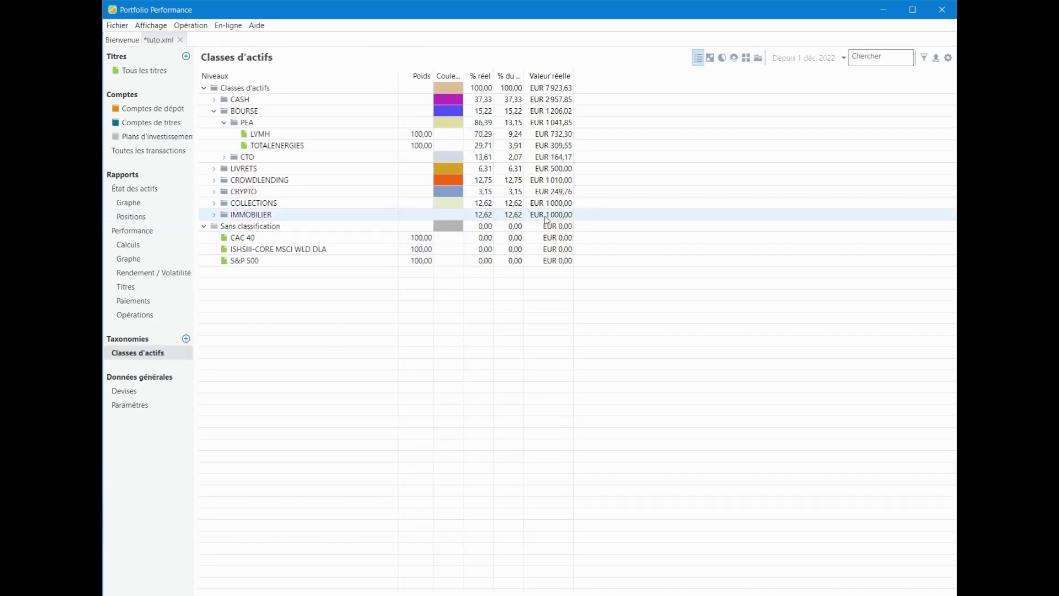
click(734, 58)
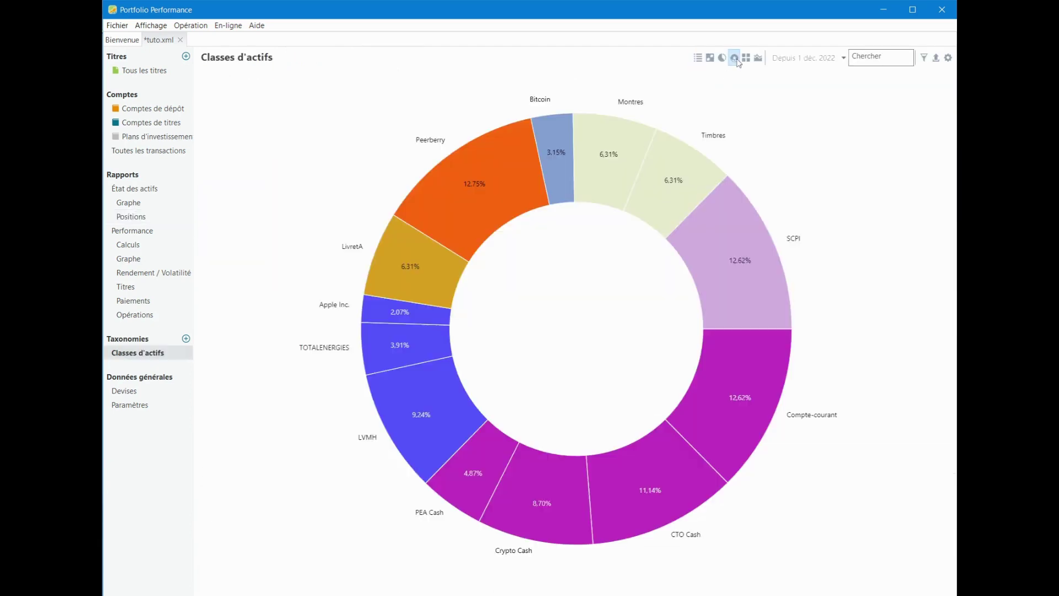
click(137, 221)
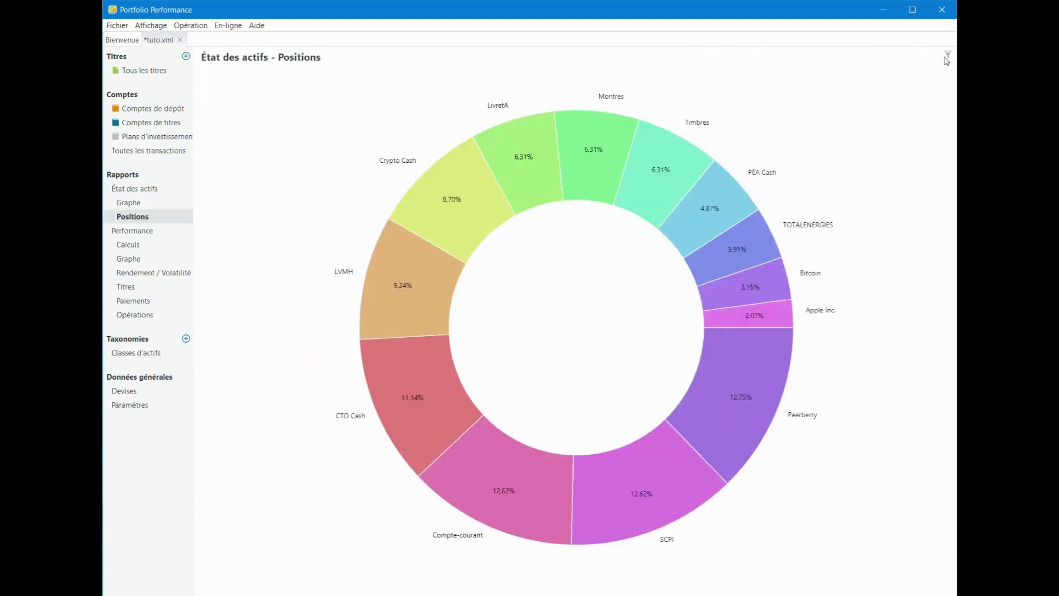
click(948, 56)
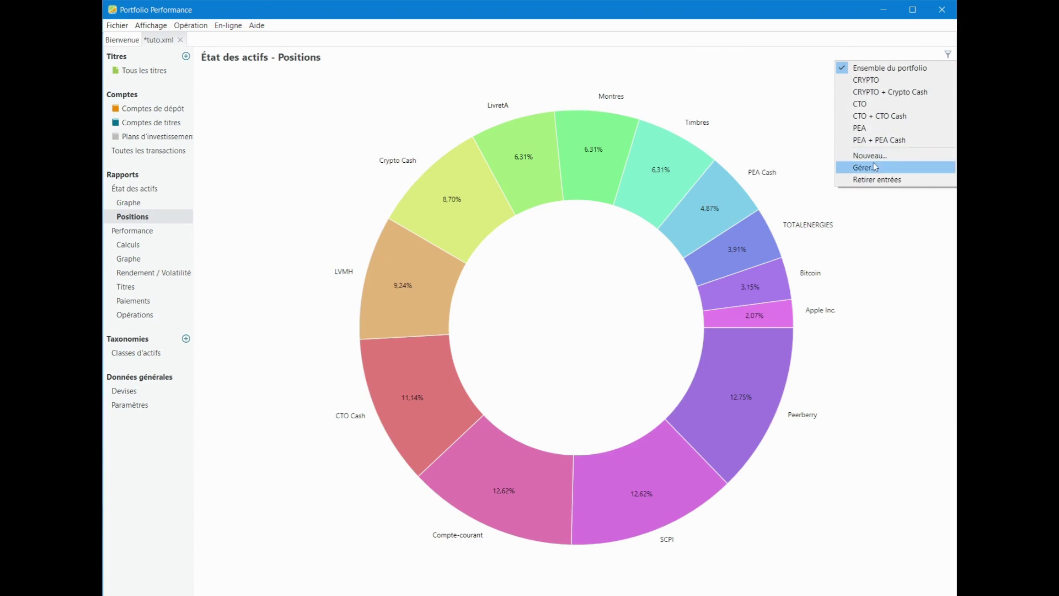
click(293, 191)
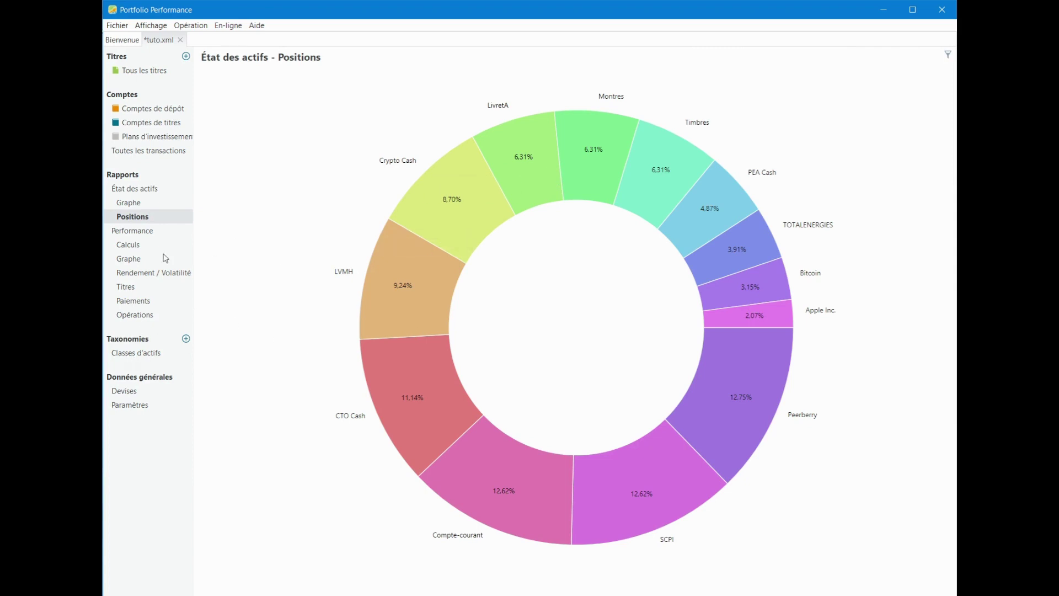
- Examine the performance calculation, reviewing realised capital gains, interest, Apple Inc. fees and the Impôts / Taxes category
click(129, 246)
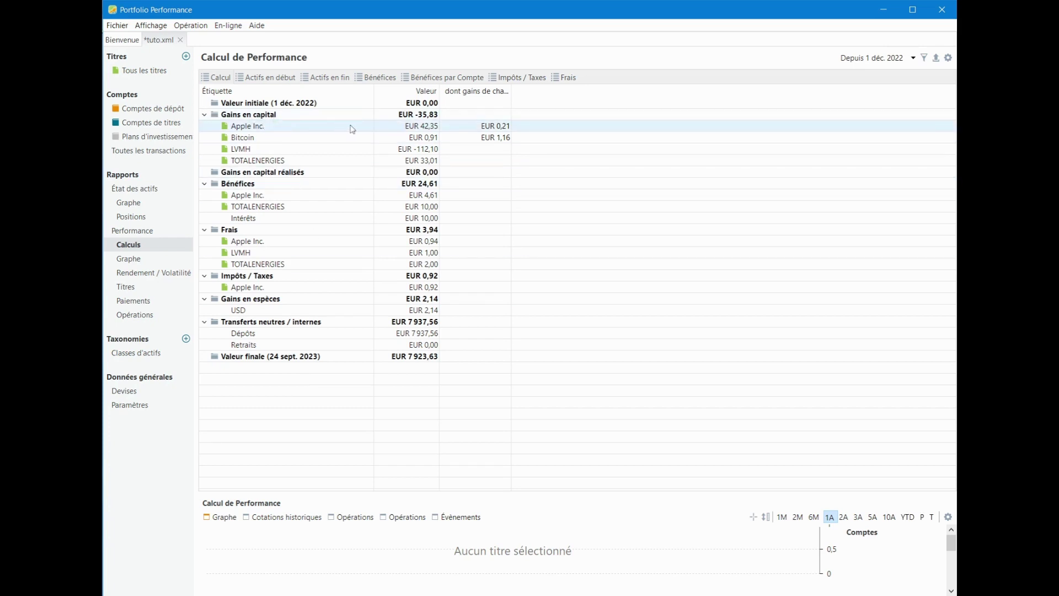
click(289, 174)
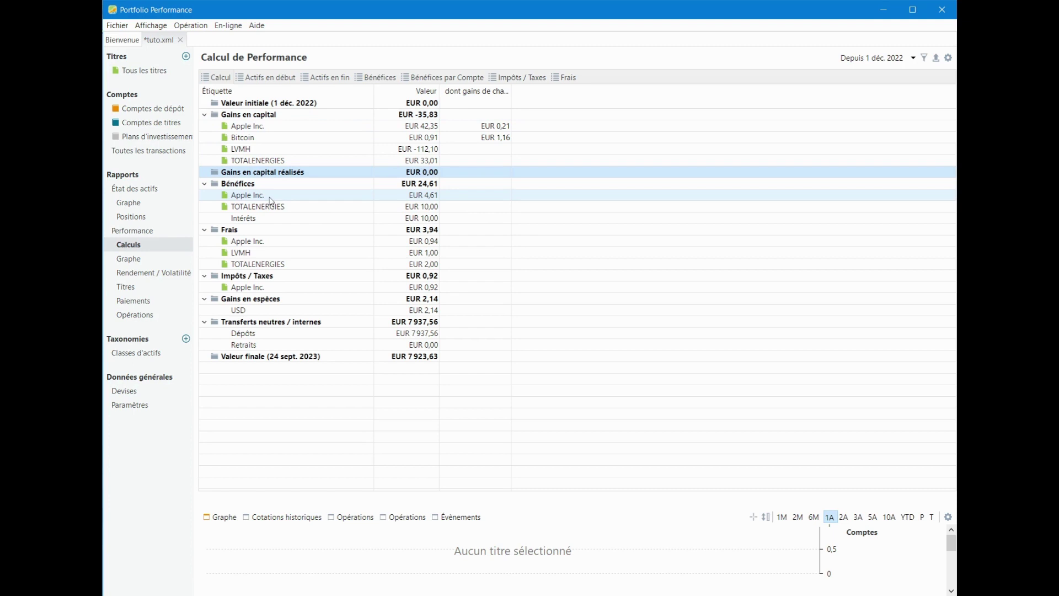
click(264, 220)
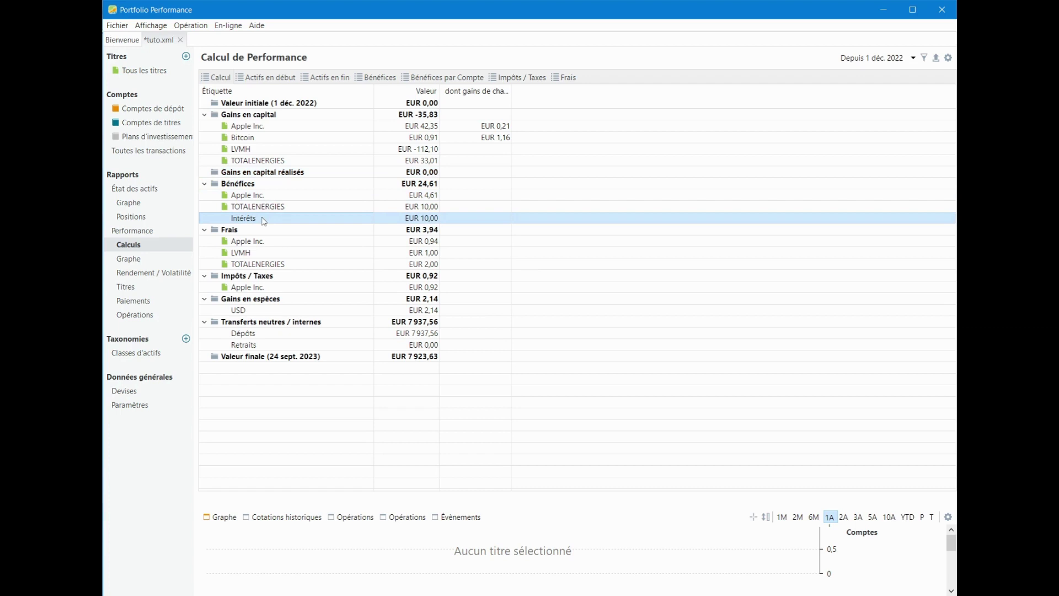
click(283, 245)
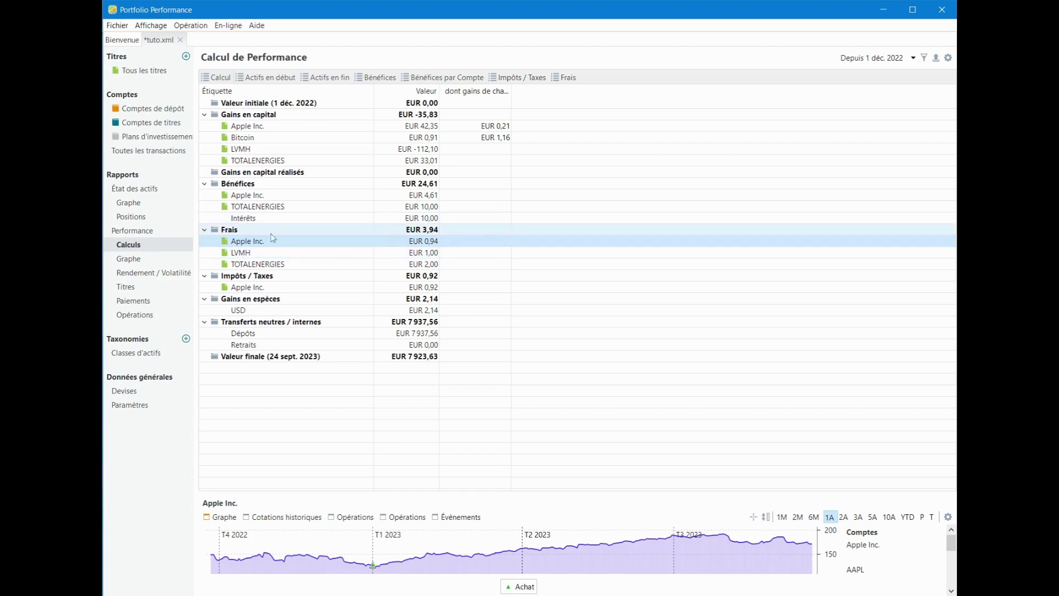
click(430, 274)
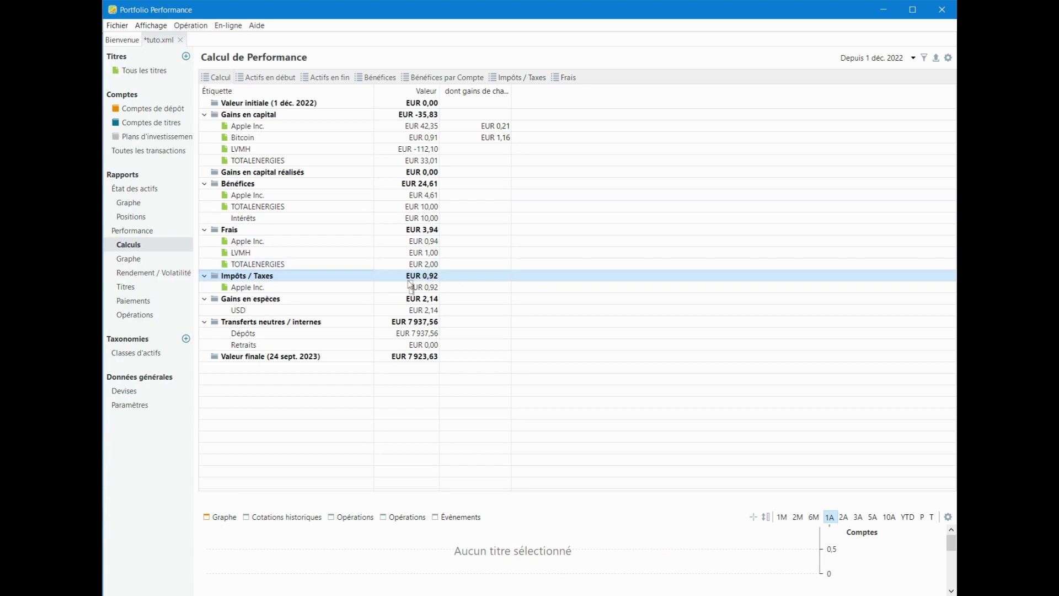
- Review the Apple Inc. taxes and the USD entry under Gains en espèces in the performance calculation
click(308, 287)
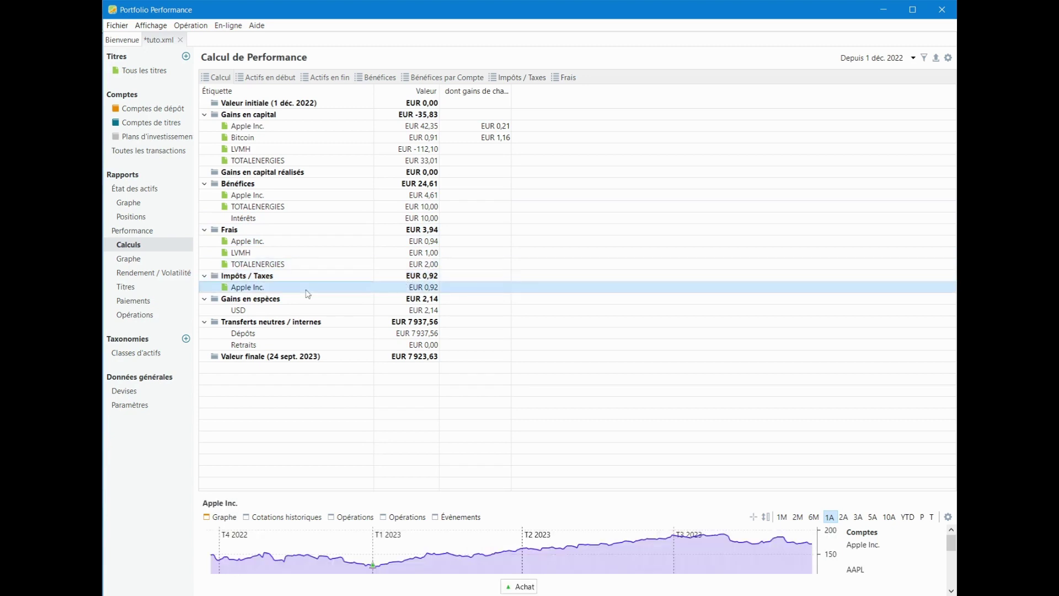
click(258, 300)
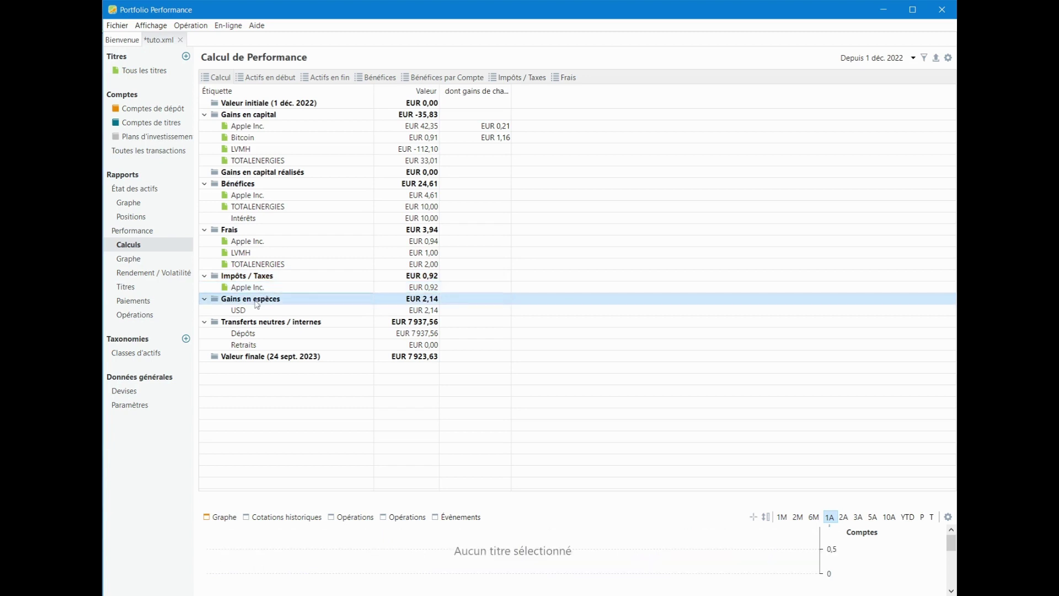
click(260, 309)
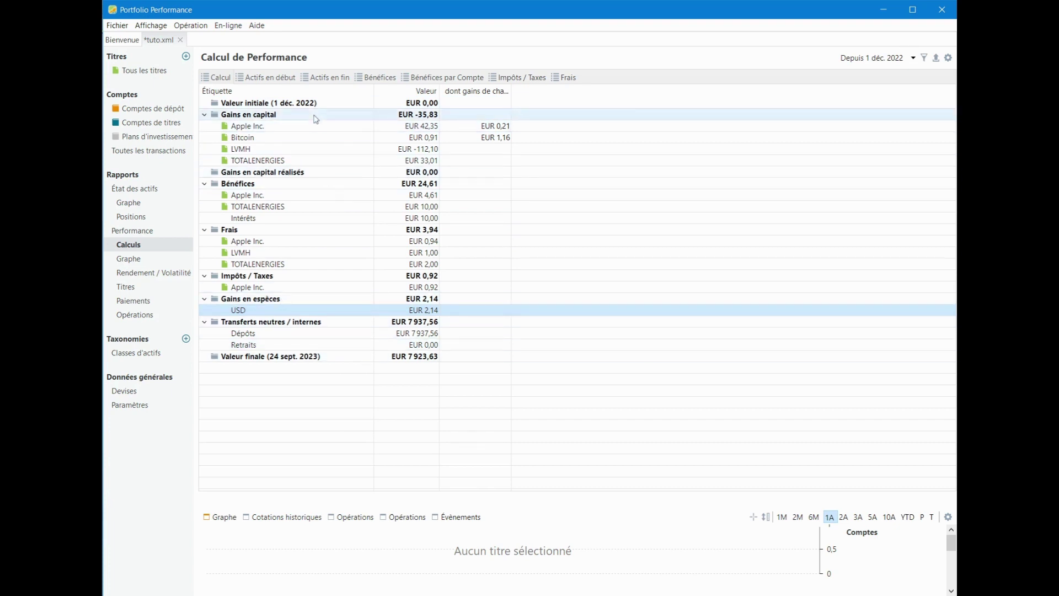
- Review the earnings, earnings by account, taxes and fees breakdowns of the performance calculation, and return to the Calcul overview
click(377, 78)
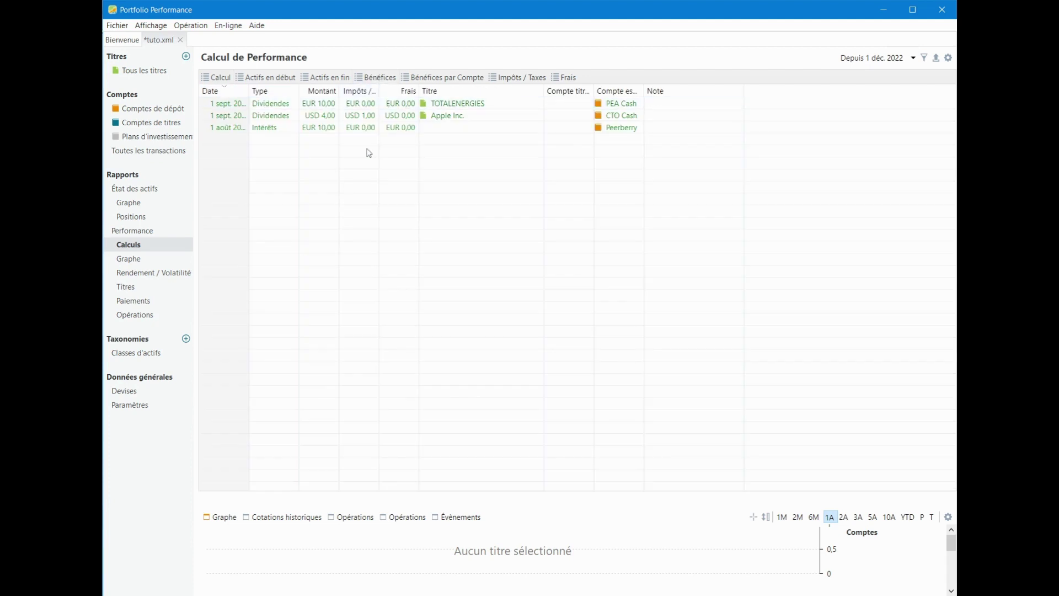
click(446, 77)
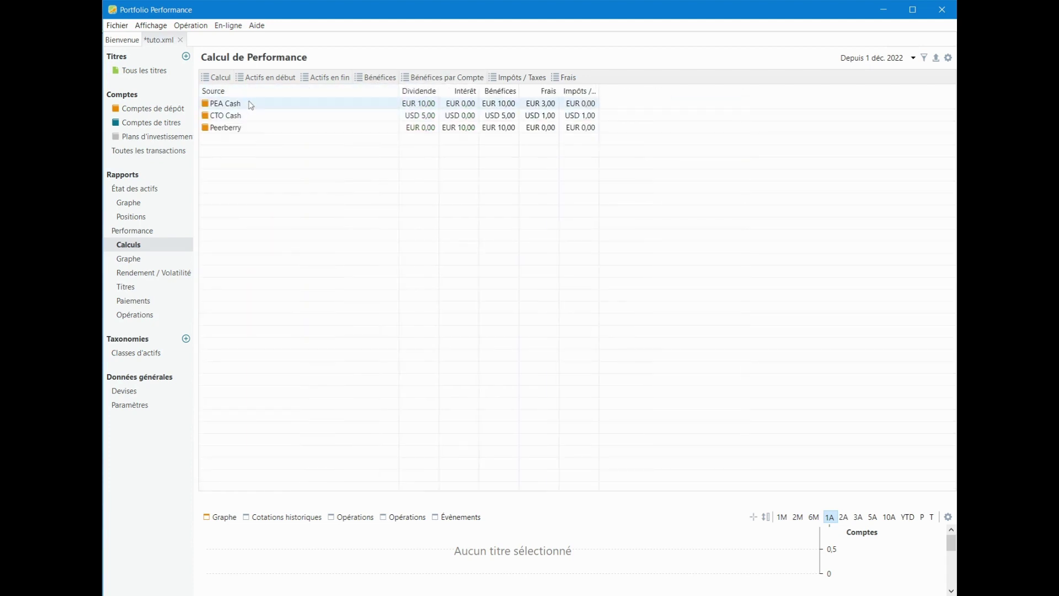
click(527, 77)
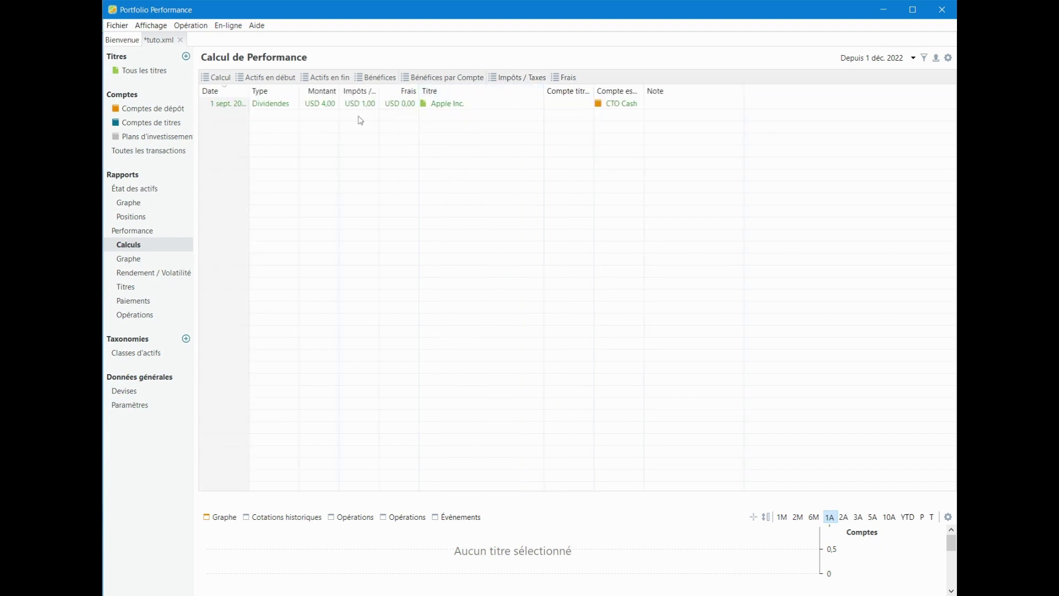
click(568, 78)
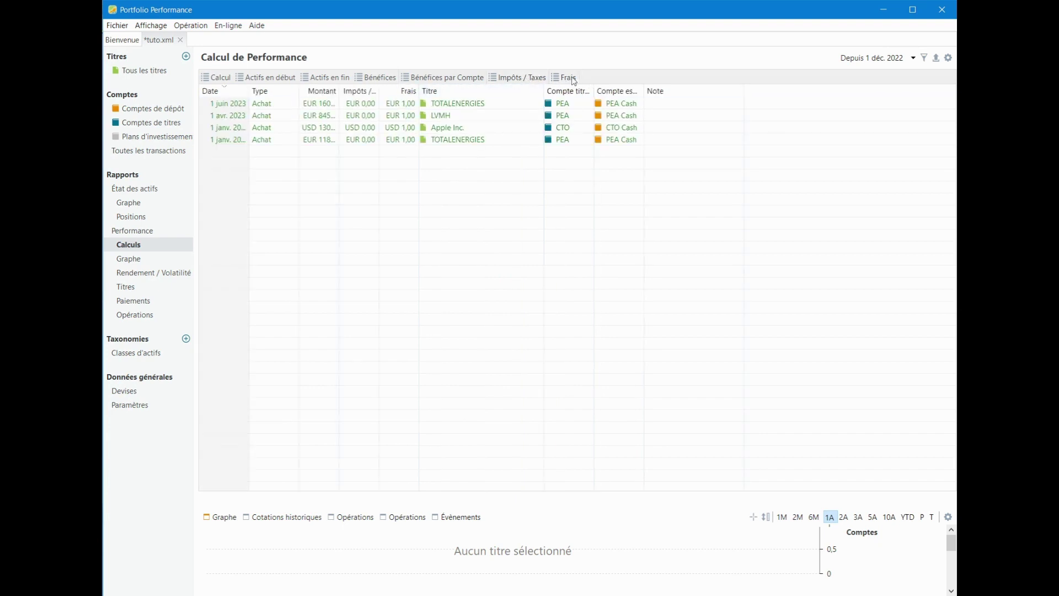
click(218, 79)
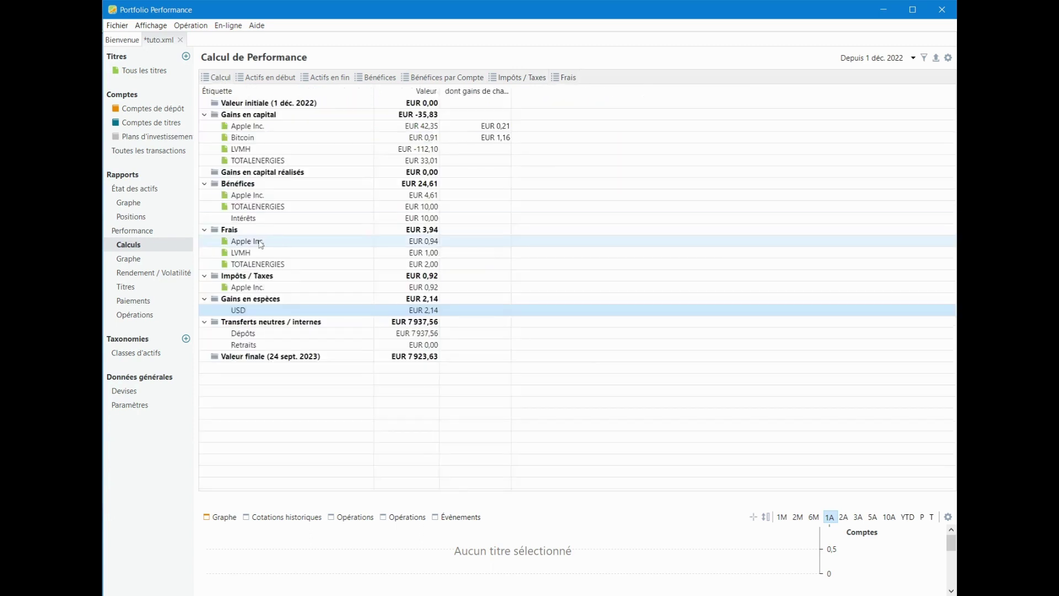
- Open the performance graph, check its data series options, and create a new view named PEA
click(129, 262)
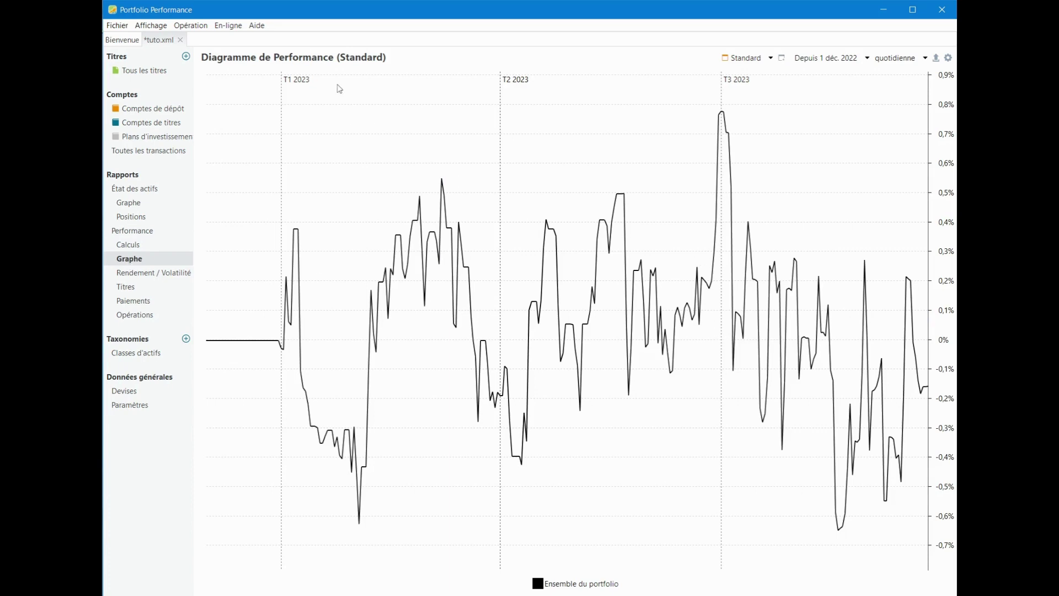
click(949, 57)
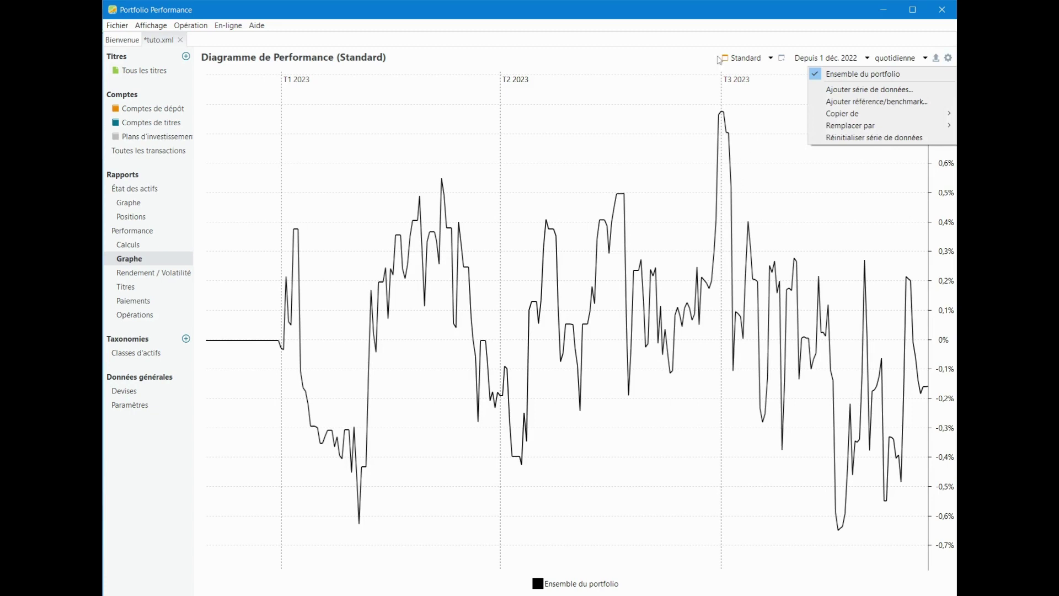
click(709, 40)
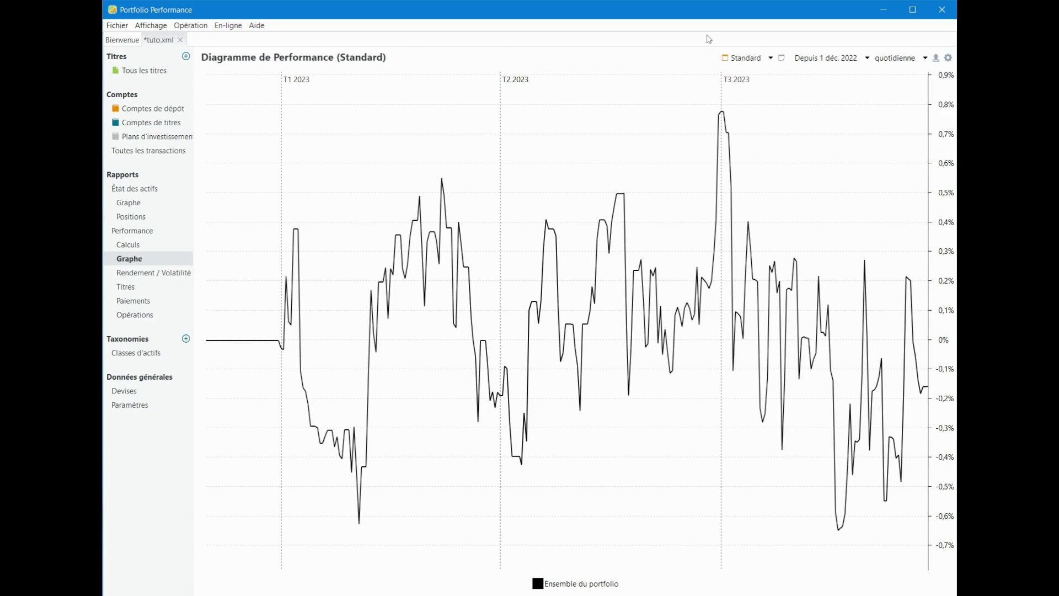
click(783, 59)
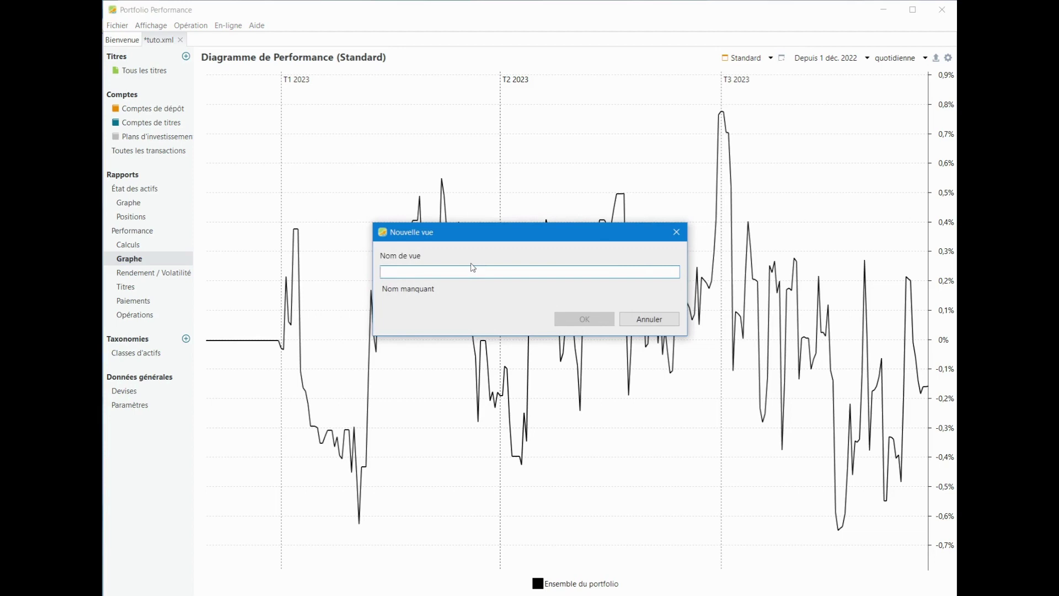
text(PEA)
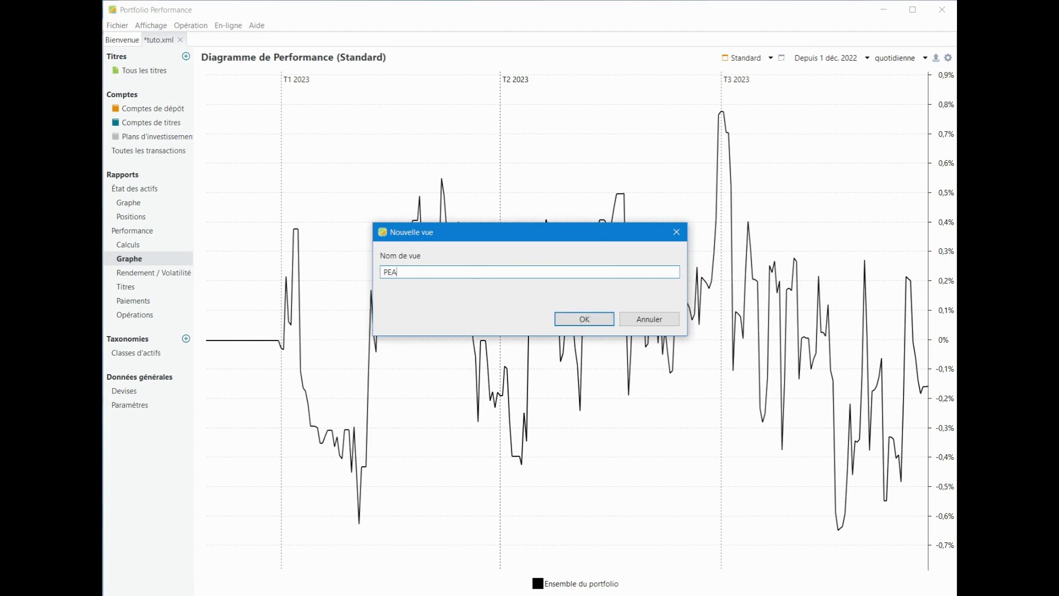
click(579, 319)
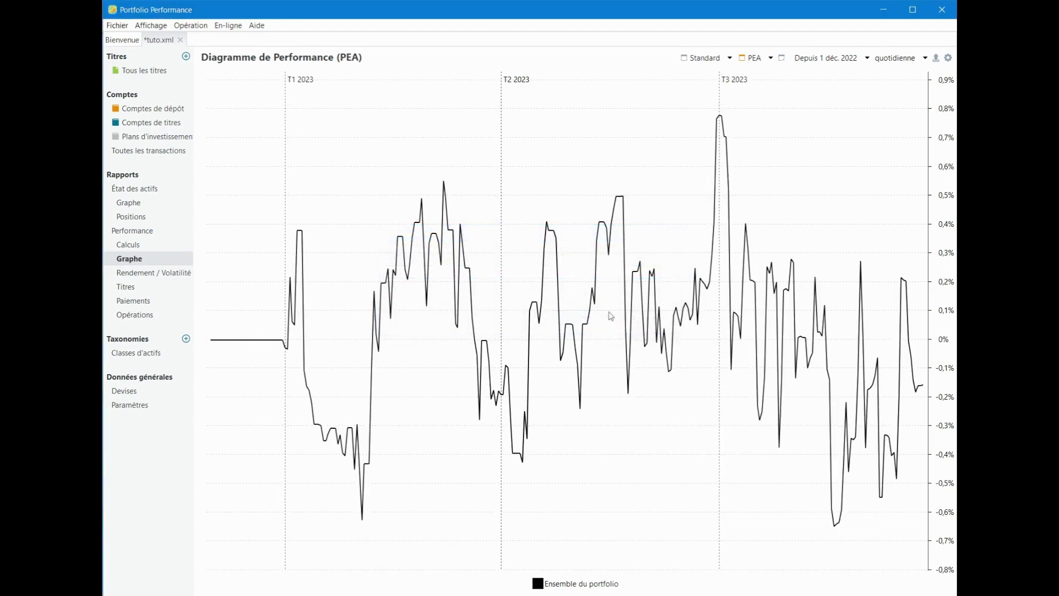
- Replace the Ensemble du portfolio series in the PEA performance view with the PEA securities account series
click(949, 57)
click(932, 71)
click(948, 57)
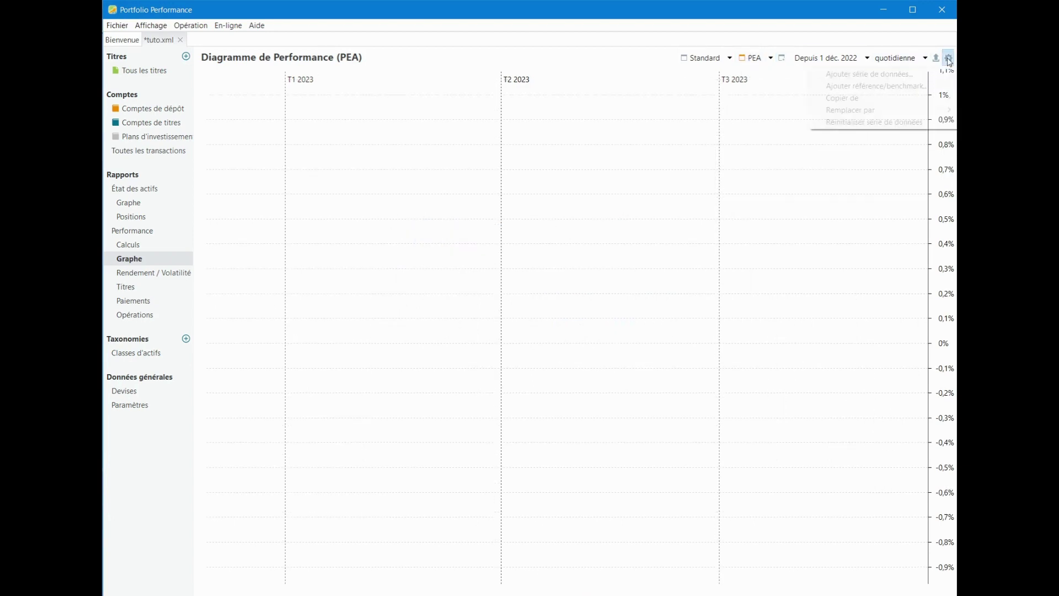
click(900, 72)
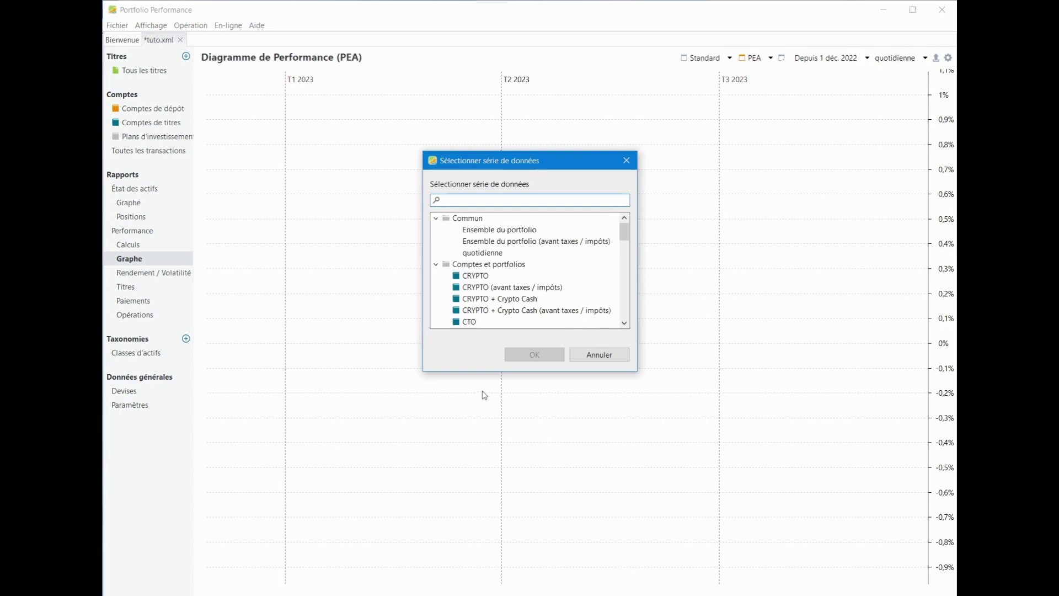
drag(479, 374, 479, 541)
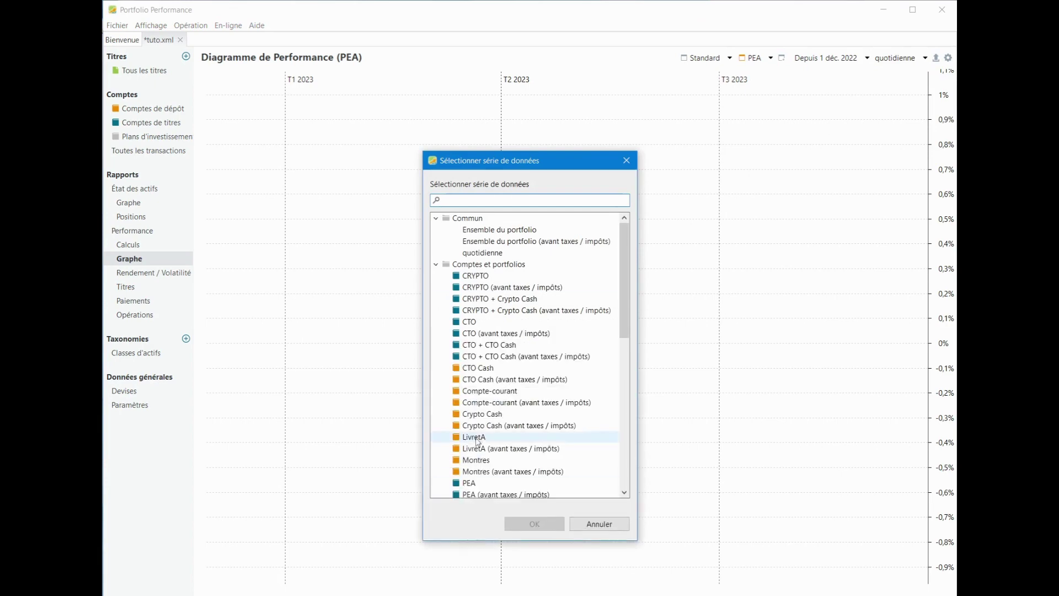
scroll(499, 363, down, 1)
click(497, 448)
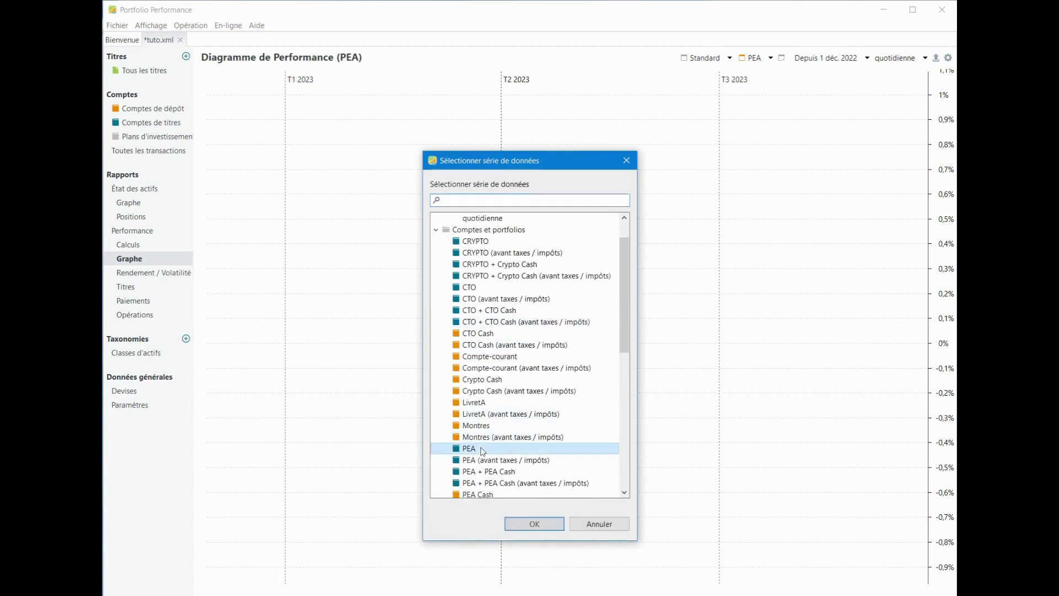
click(535, 524)
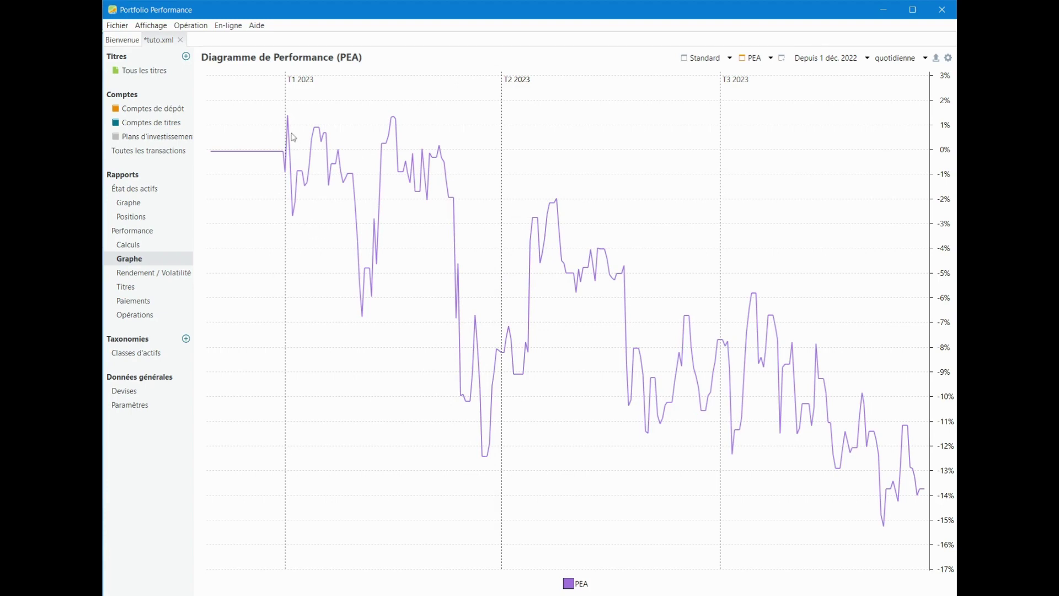
- Inspect the end of the PEA performance curve, and view the CAC 40 index in the list of all securities
mouse_move(920, 493)
click(154, 71)
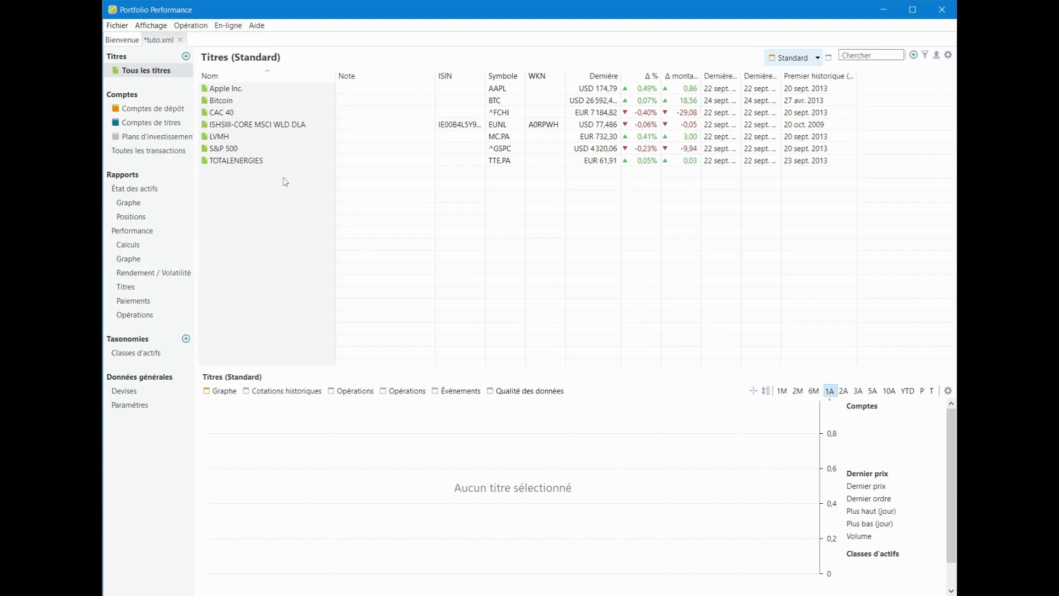
click(232, 112)
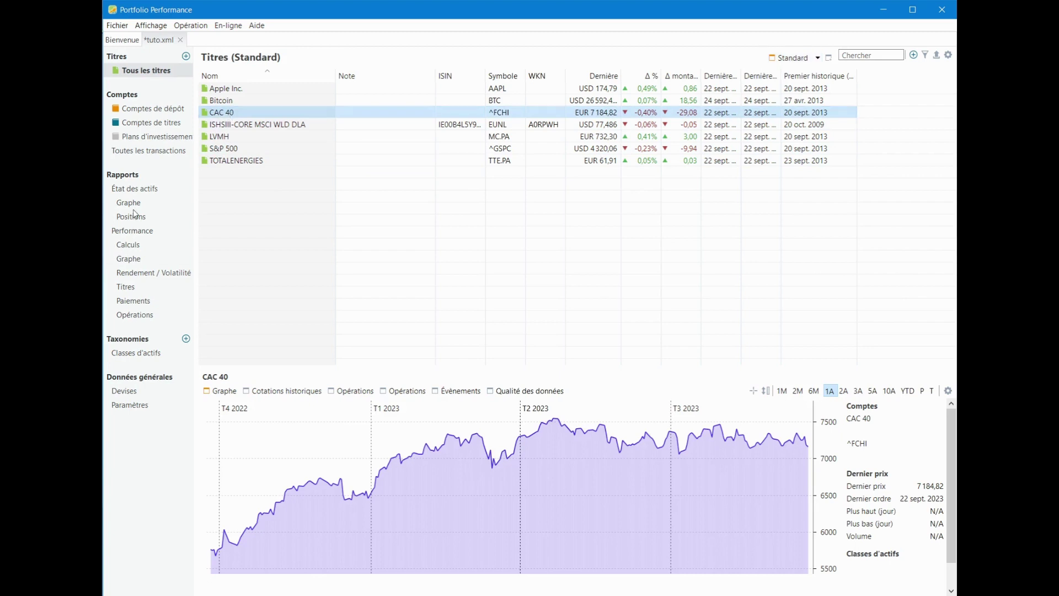
- Add CAC 40 as a benchmark to the PEA performance graph
click(131, 260)
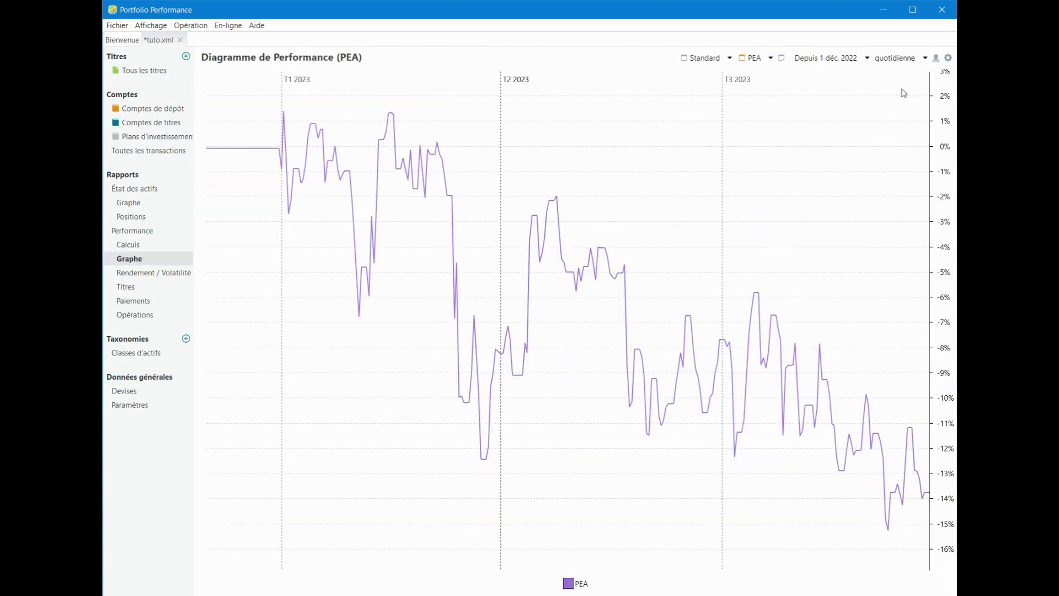
click(948, 58)
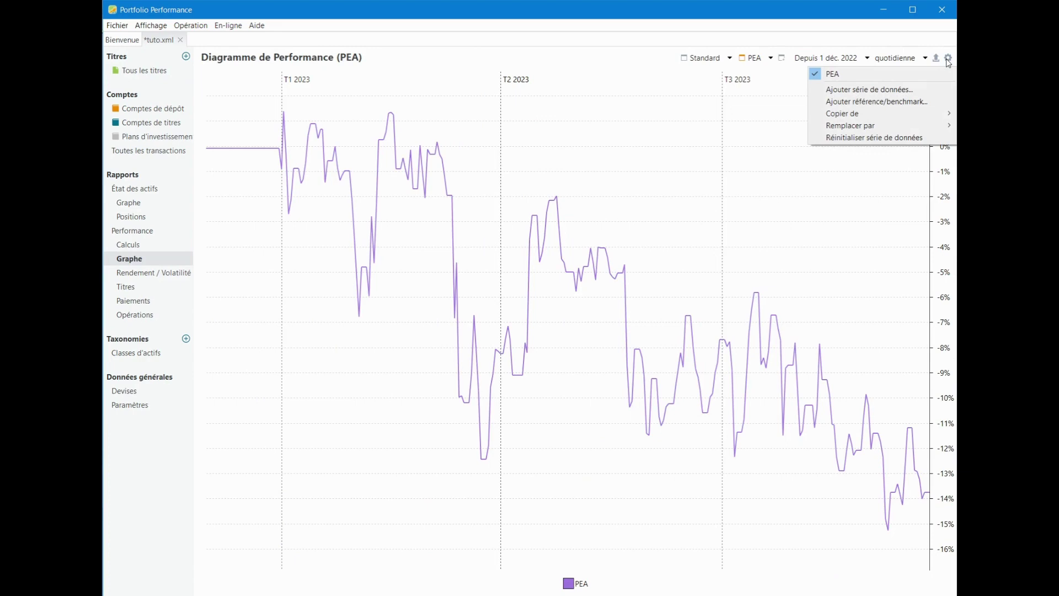
click(919, 105)
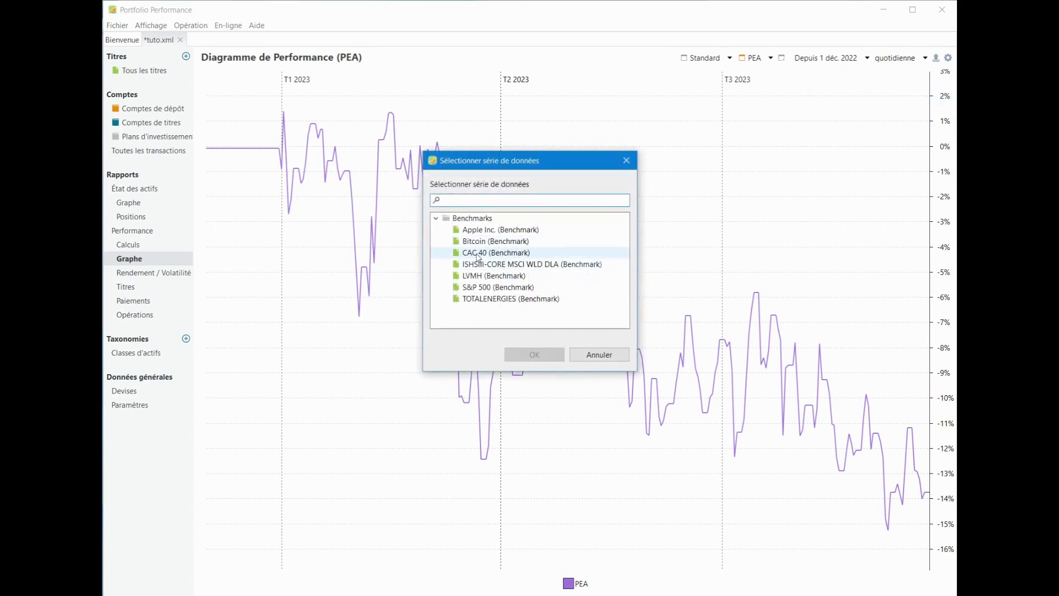
click(478, 254)
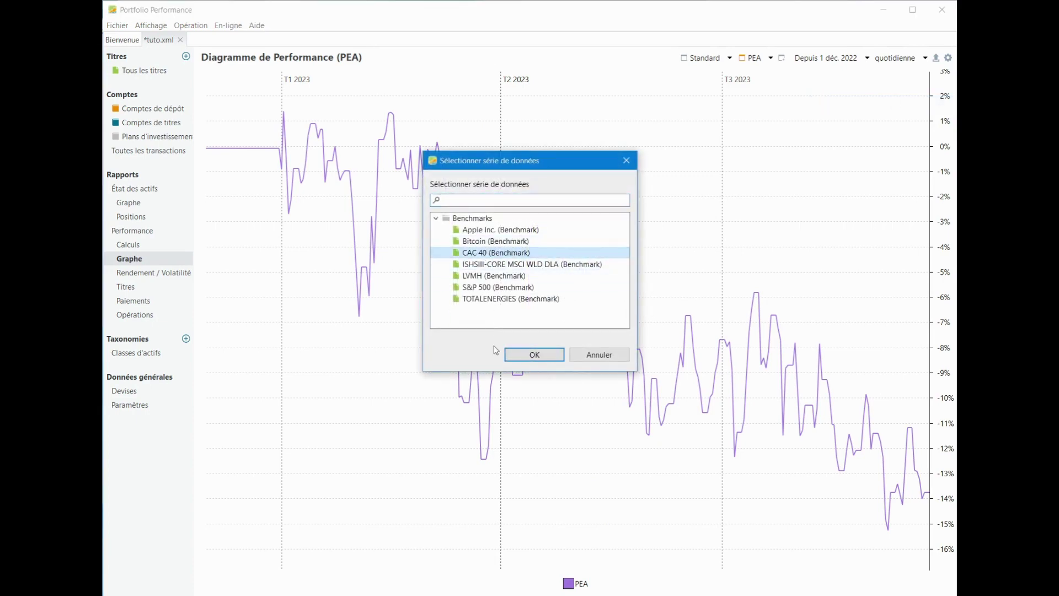
click(528, 356)
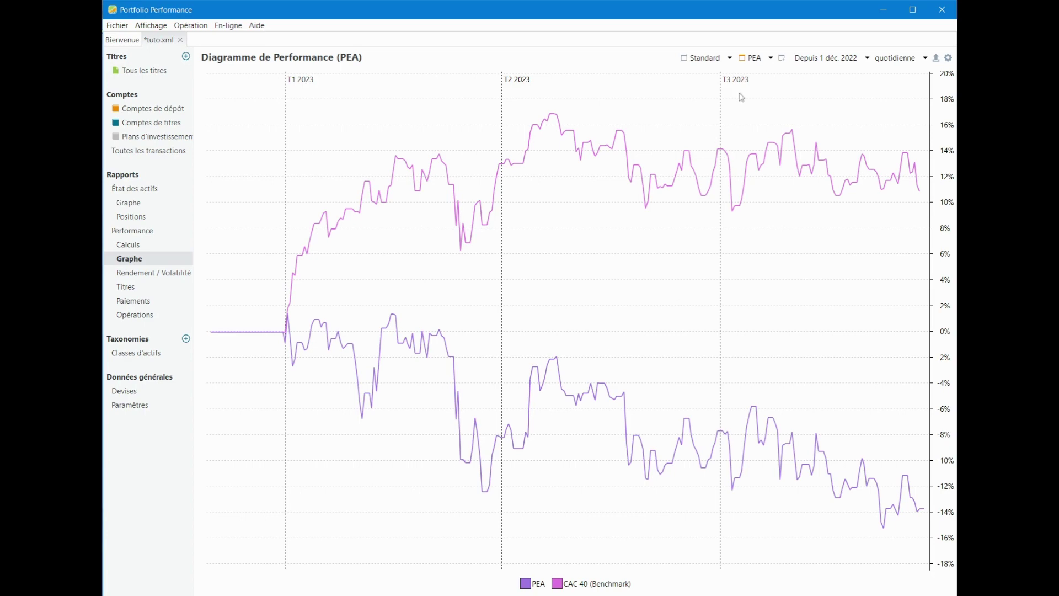
- Create another performance graph view named CTO
click(782, 59)
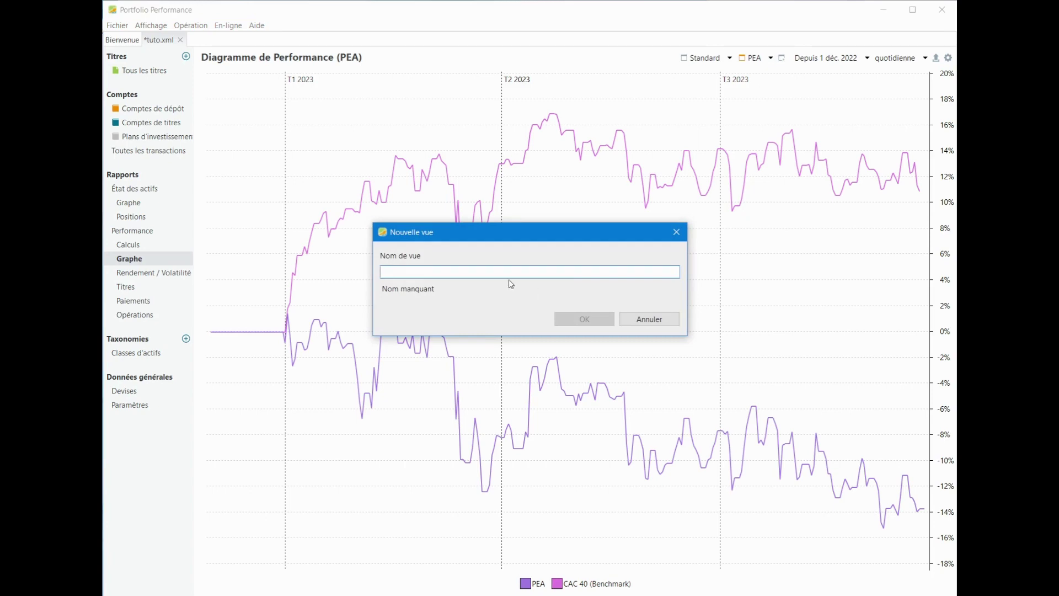
text(CTO)
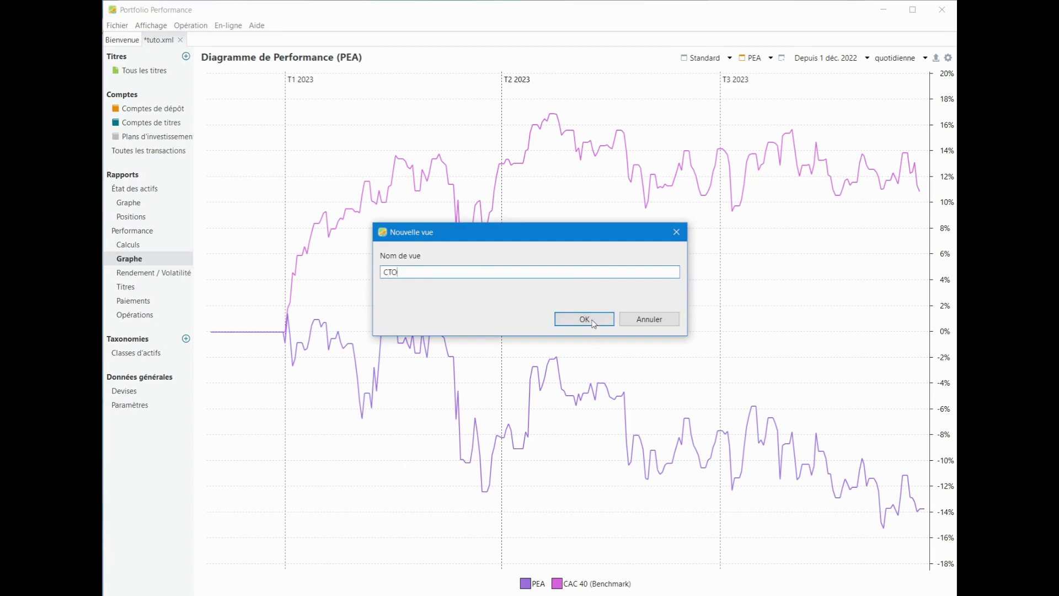
click(574, 320)
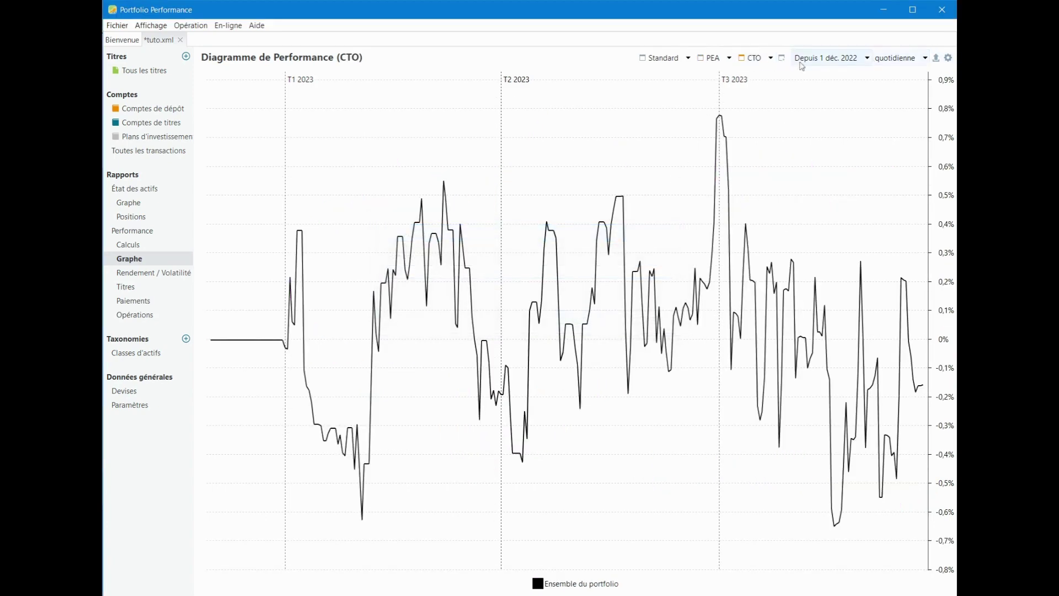
- Replace the Ensemble du portfolio series in the CTO performance view with the CTO securities account series
click(951, 59)
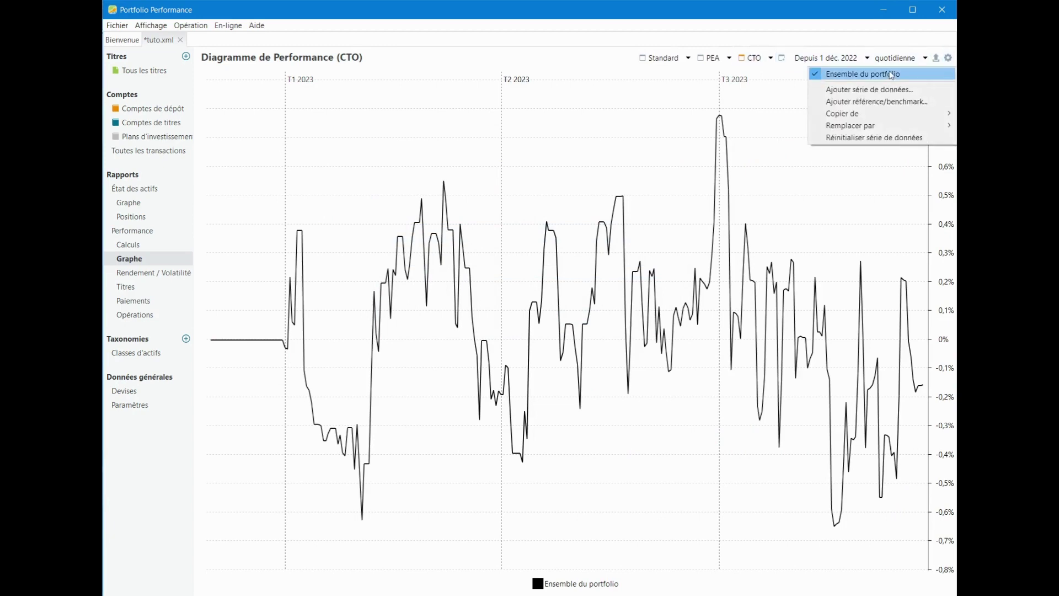
click(864, 74)
click(949, 58)
click(898, 74)
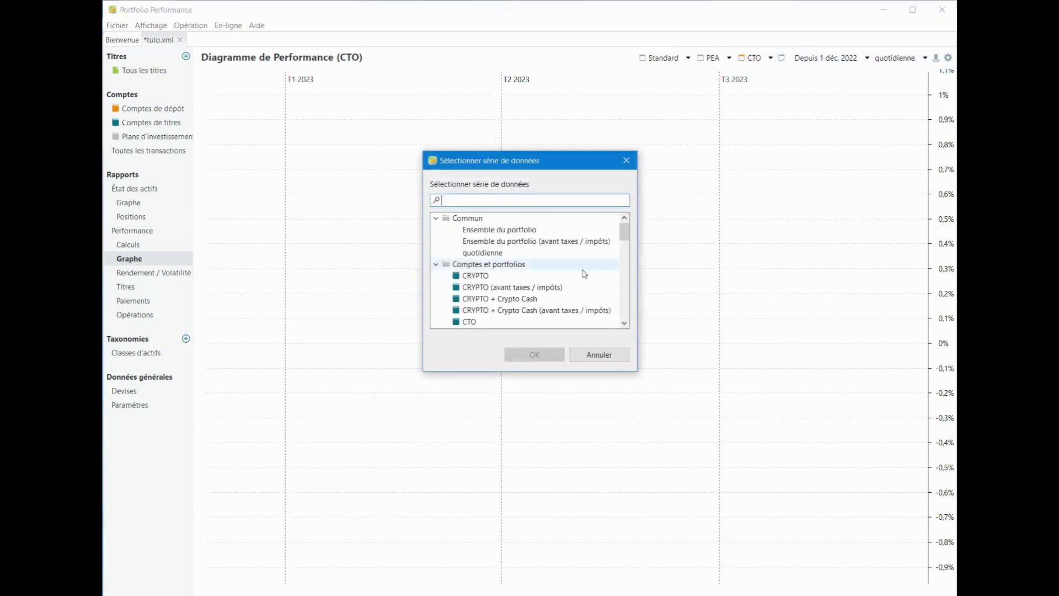
click(483, 323)
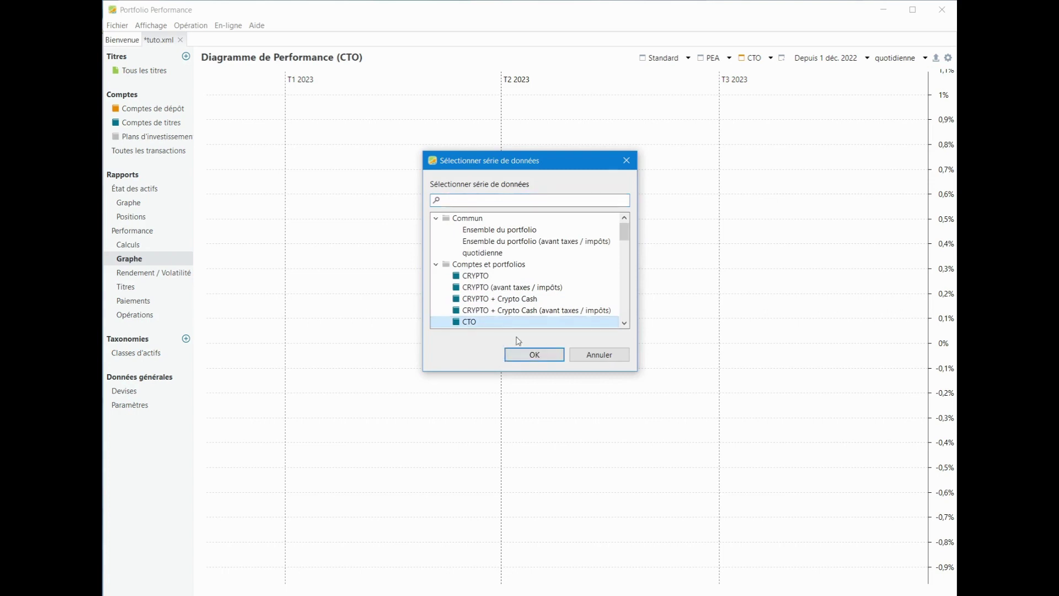
click(536, 354)
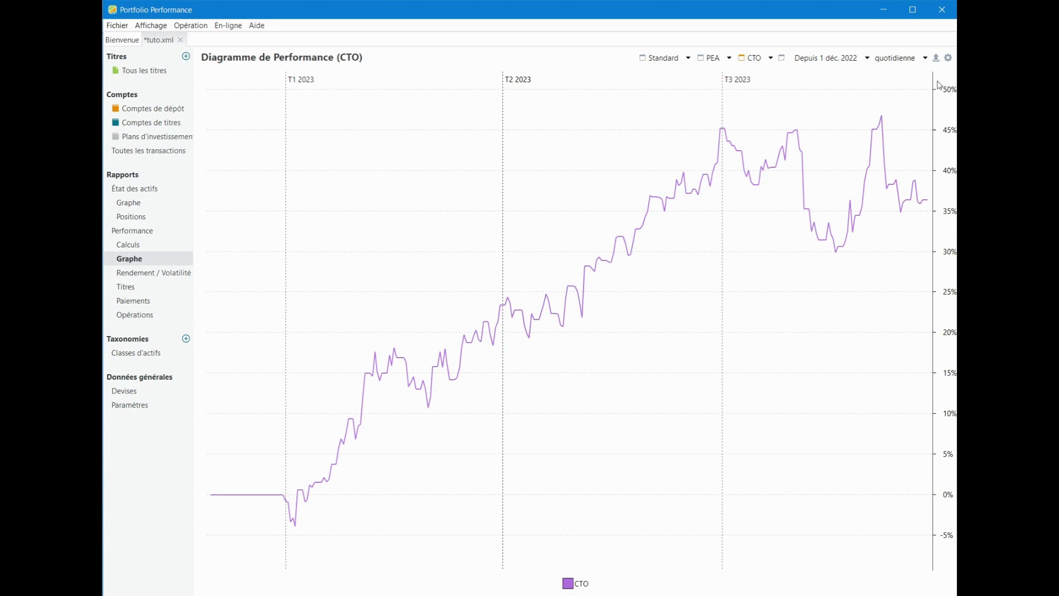
- Add S&P 500 as a benchmark to the CTO performance graph
click(949, 59)
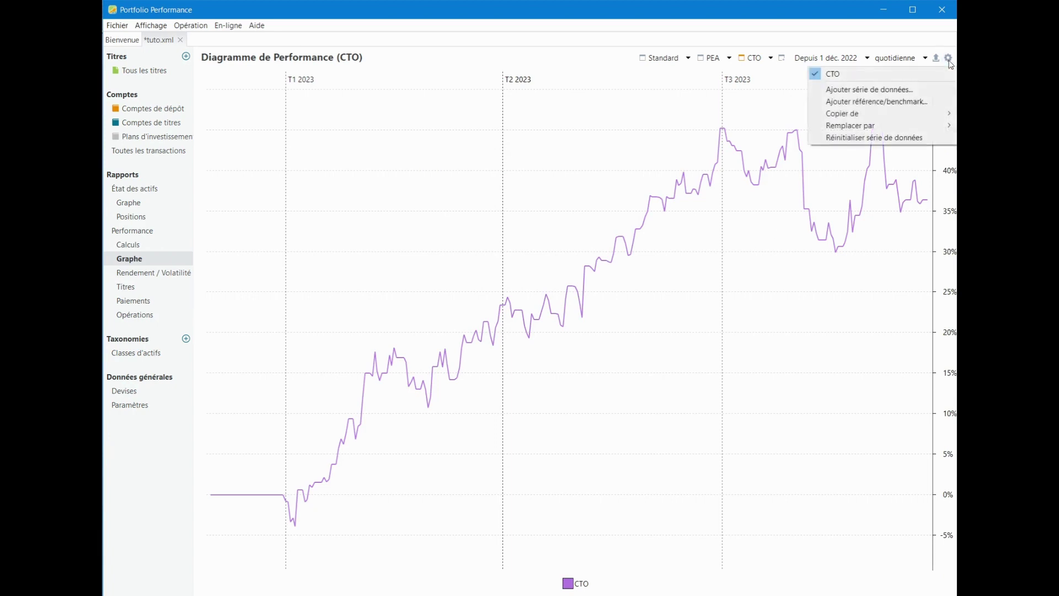
click(878, 102)
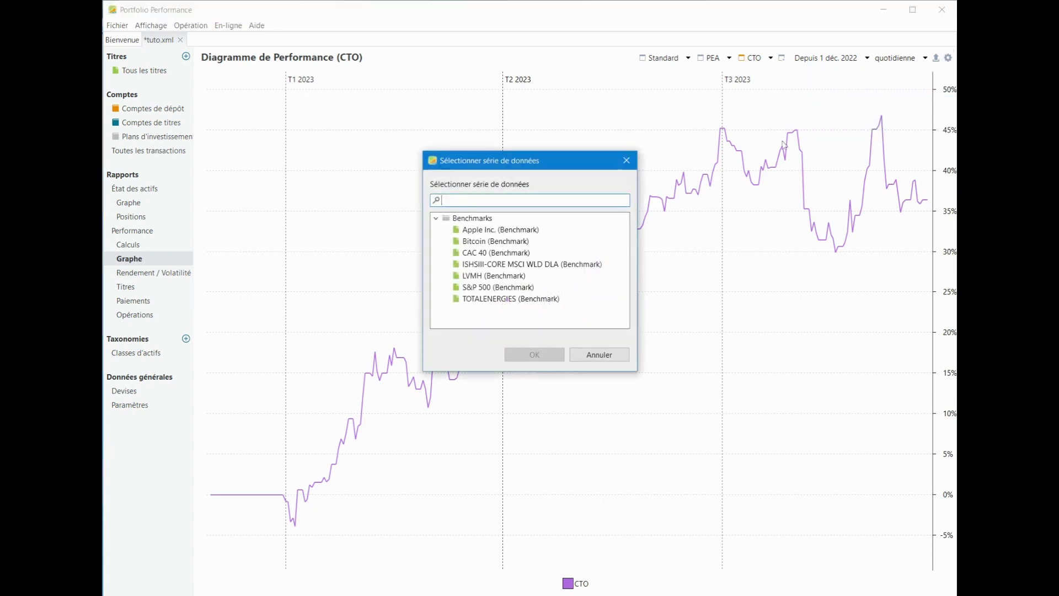
click(493, 287)
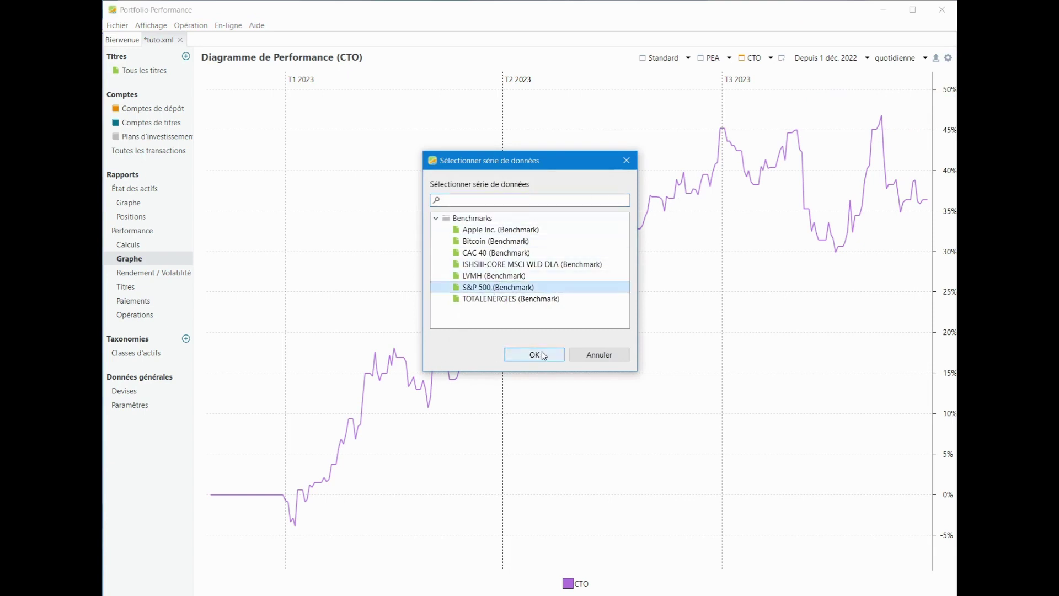
click(533, 354)
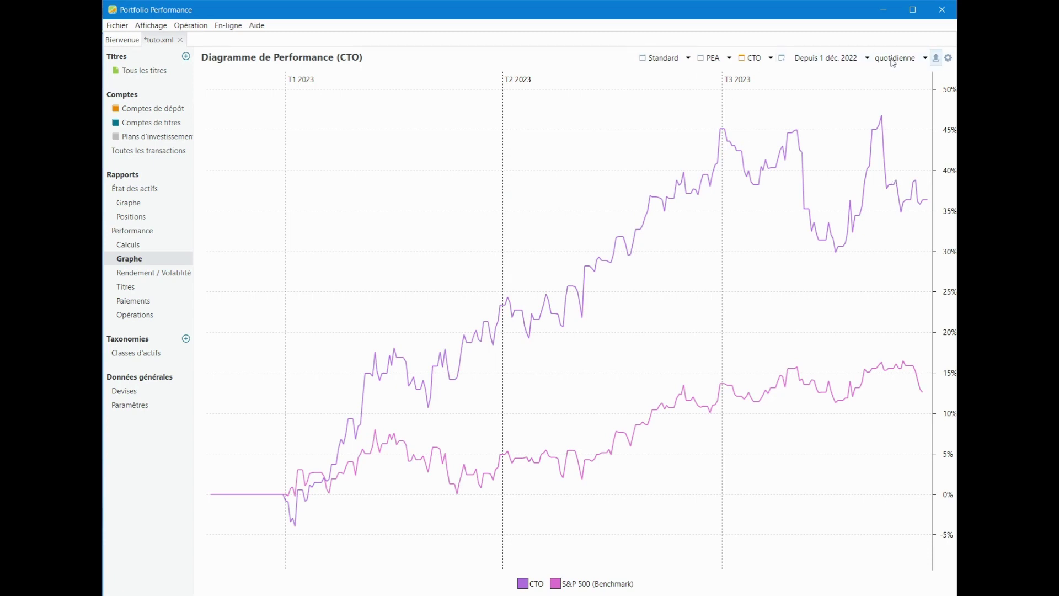
- Remove the Ensemble du portfolio series from the Standard performance graph view
click(662, 58)
click(948, 59)
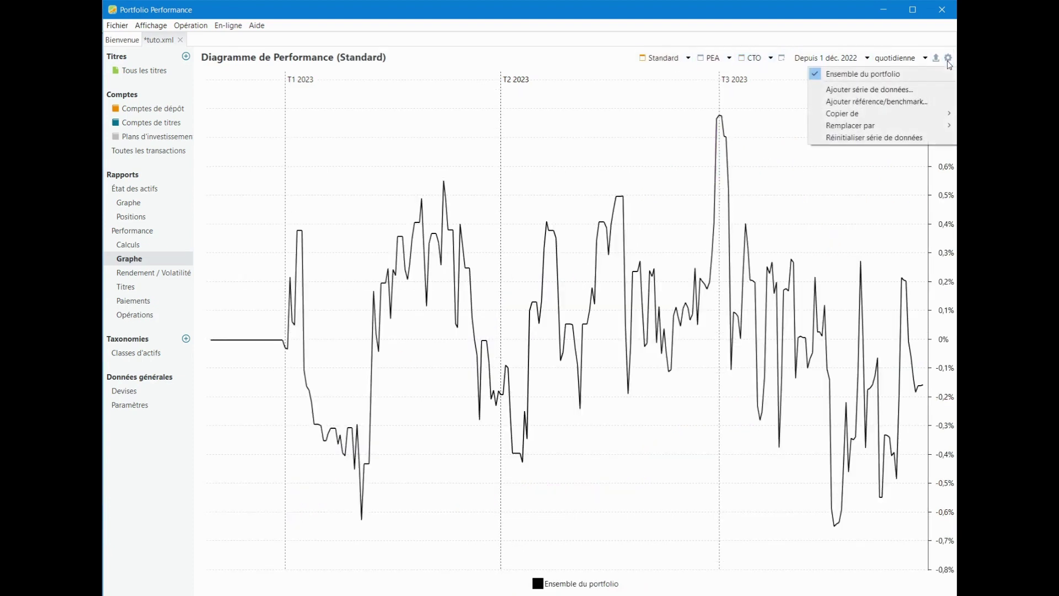
click(904, 73)
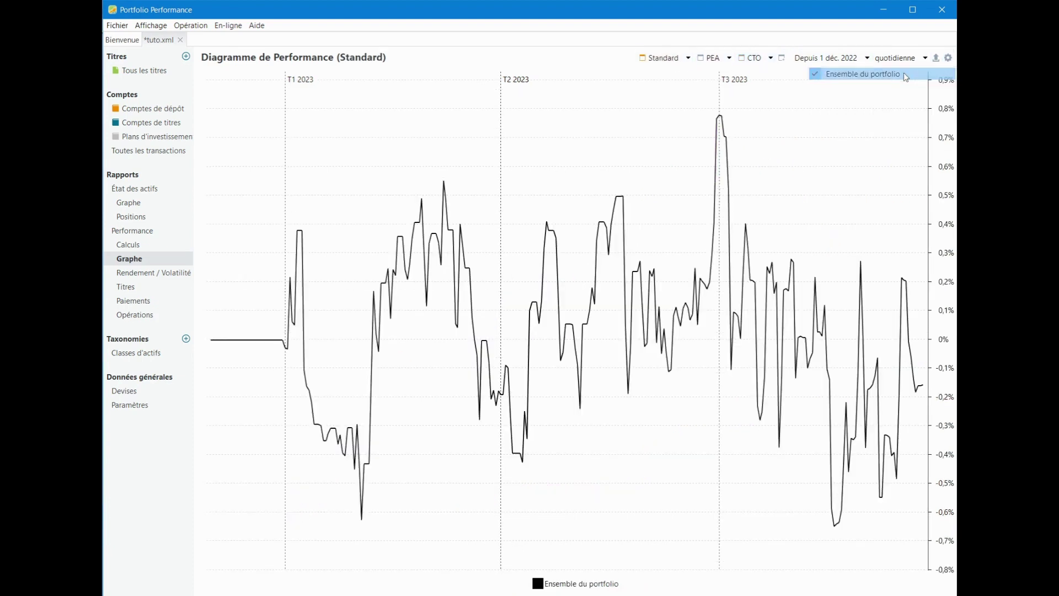
- Add the BOURSE asset class from the Classes d'actif taxonomy as a data series to the Standard performance graph
click(949, 58)
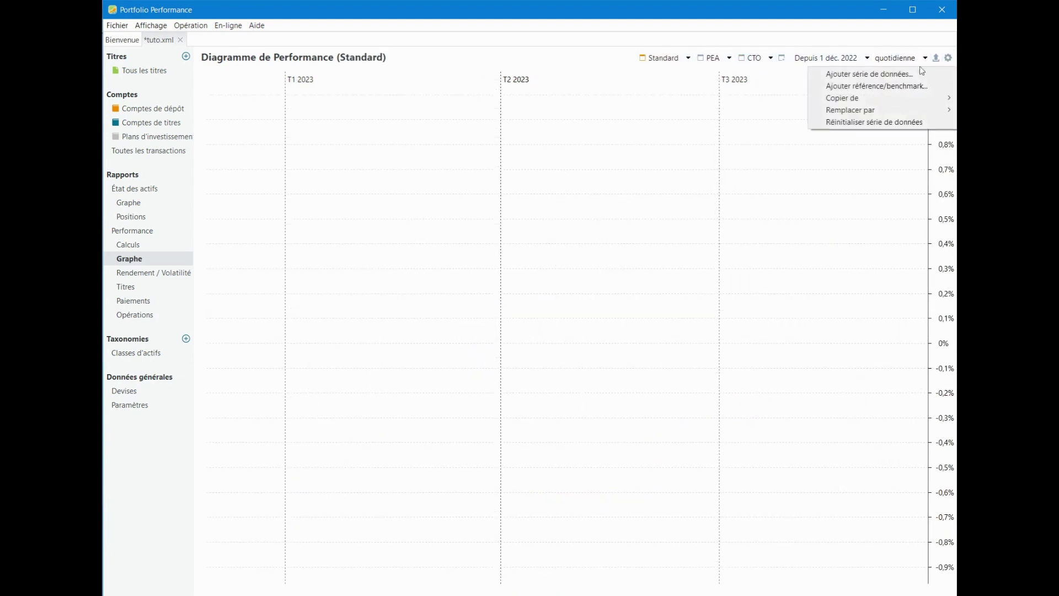
click(881, 75)
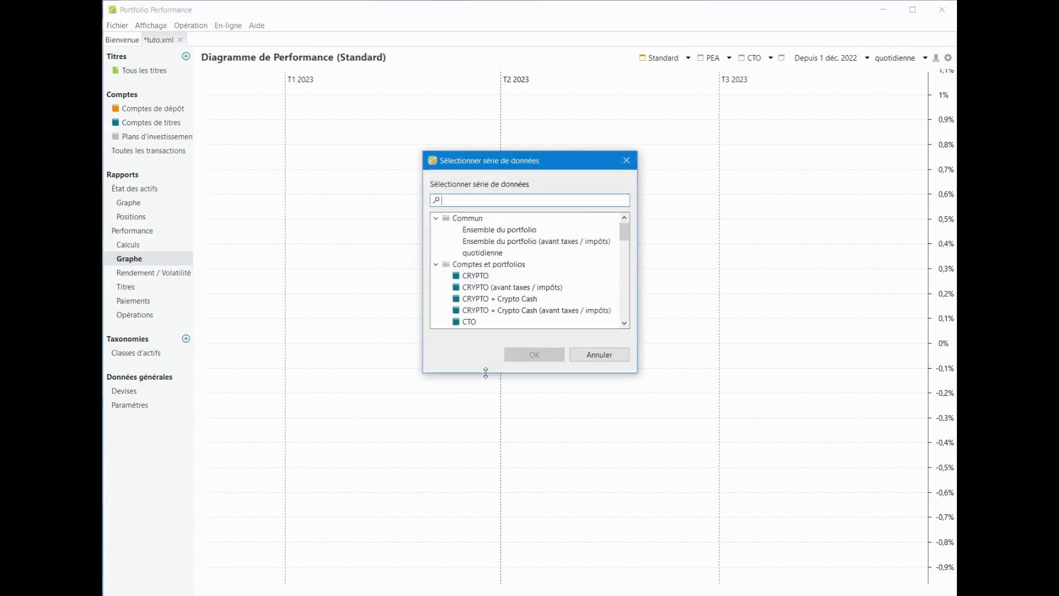
drag(486, 373, 487, 585)
click(488, 323)
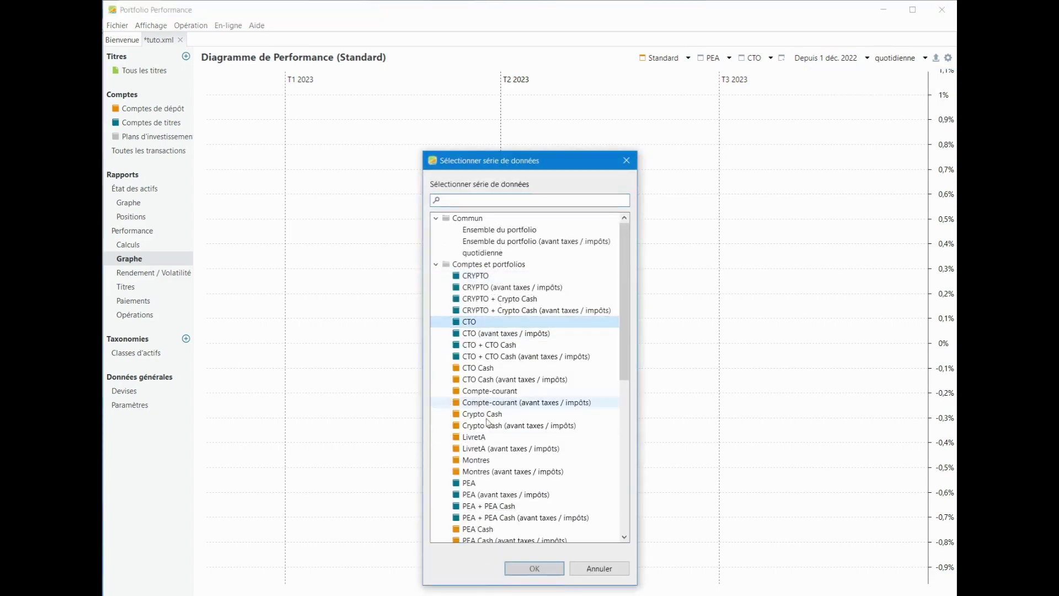
ctrl+click(493, 484)
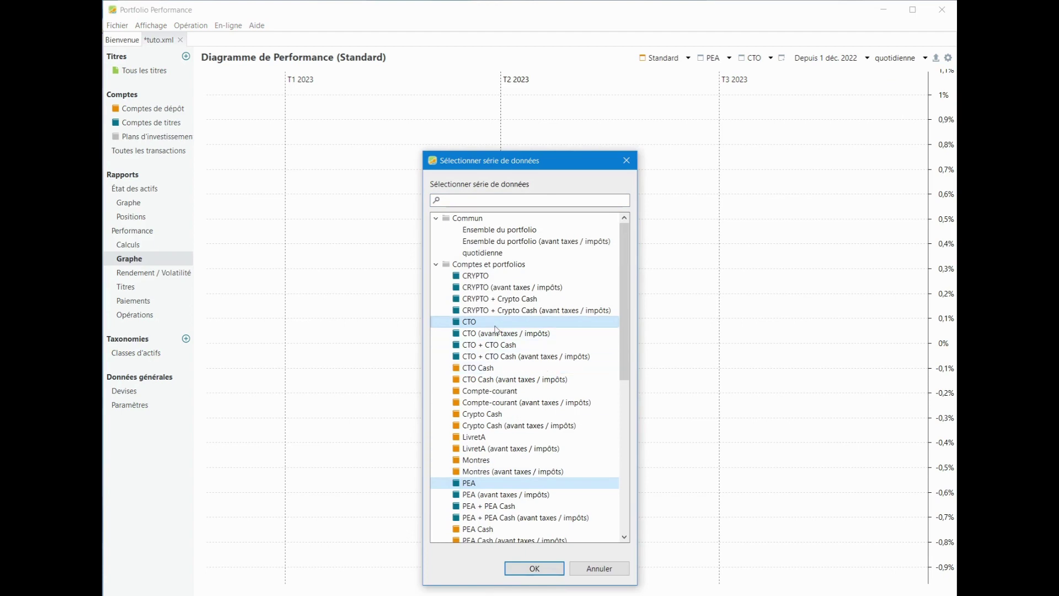
scroll(494, 457, down, 6)
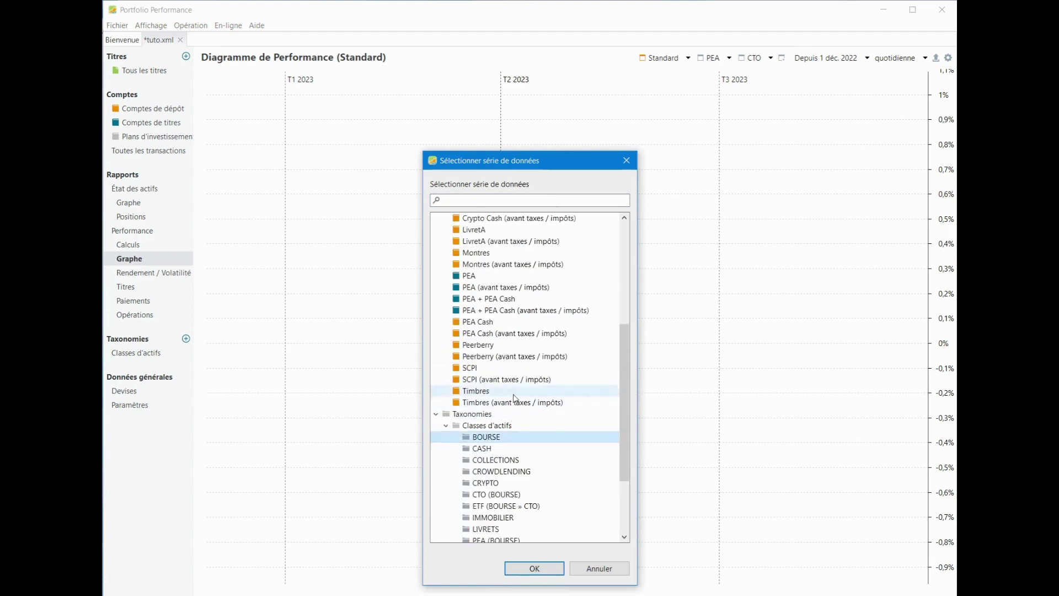
scroll(515, 399, up, 4)
scroll(485, 524, down, 4)
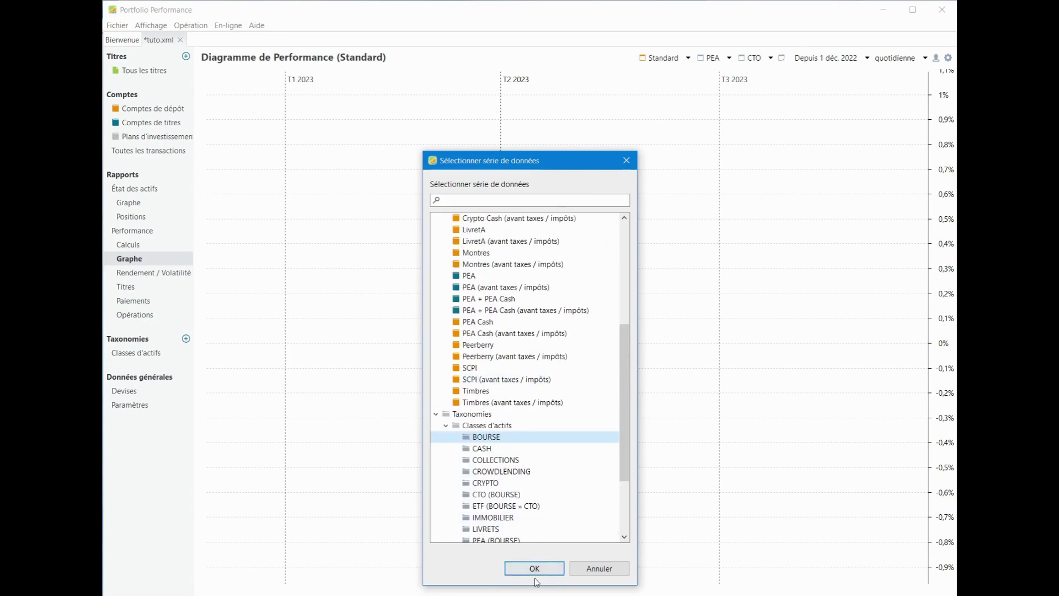
click(535, 569)
- Add ISHSIII-CORE MSCI WLD DLA as a benchmark to the Standard performance graph
click(949, 58)
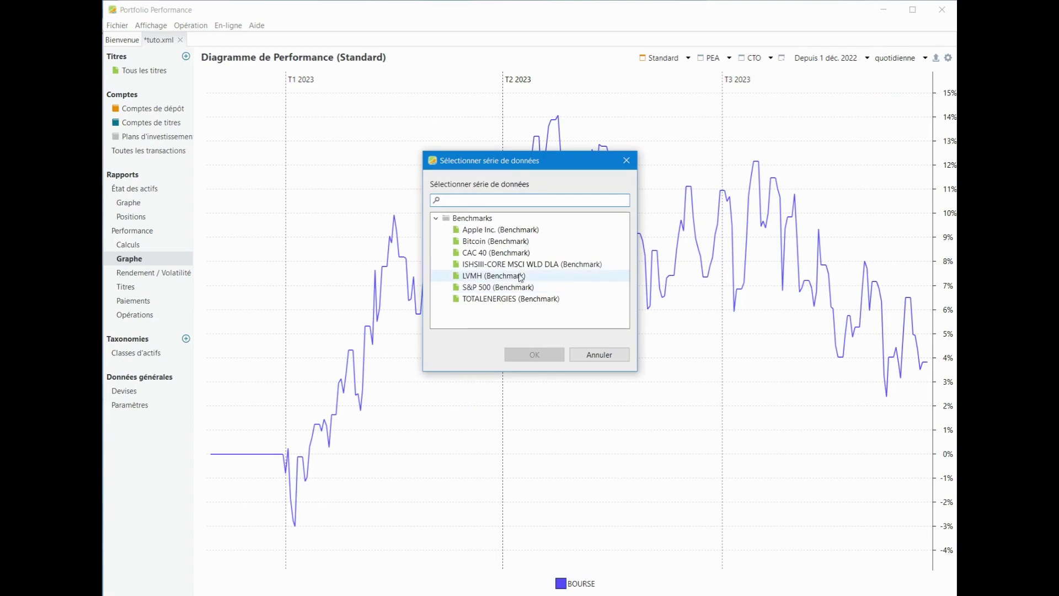
click(524, 265)
click(538, 356)
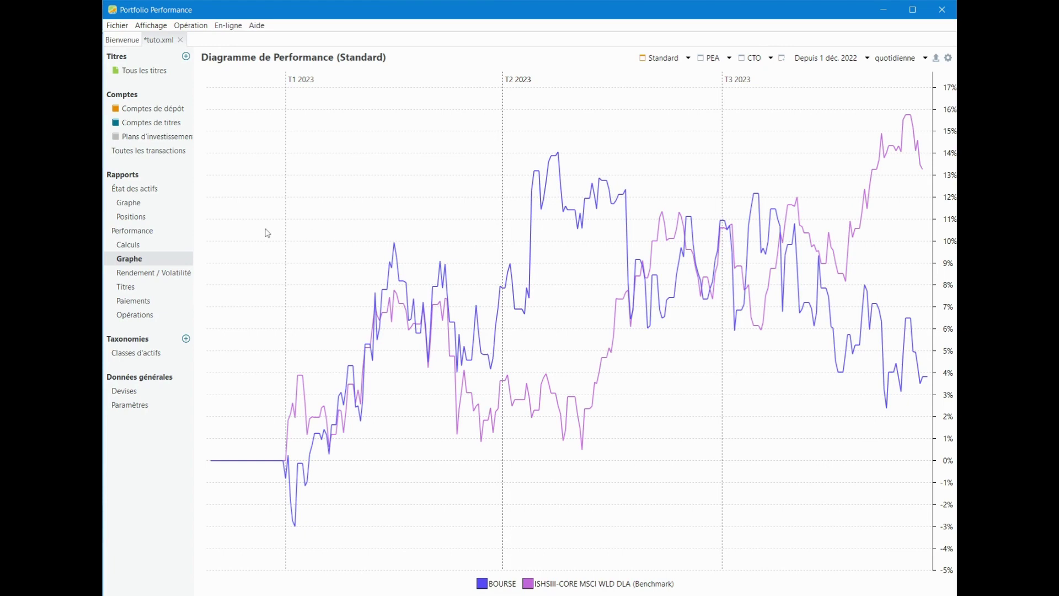
- Add the ISHSIII-CORE MSCI WLD DLA benchmark to the Rendement / Volatilité report and review its metric options
click(136, 276)
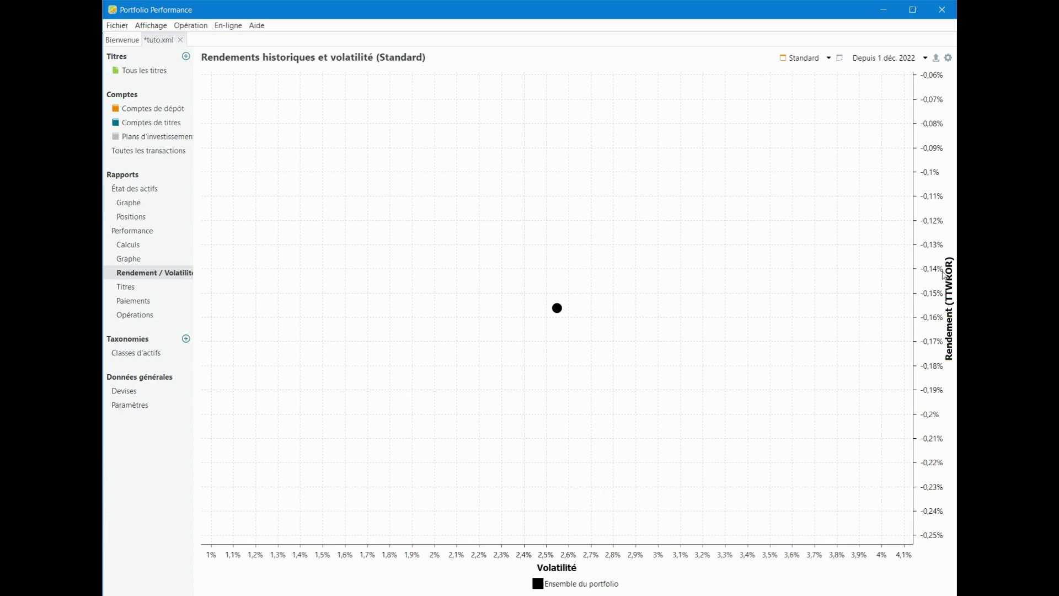
click(949, 58)
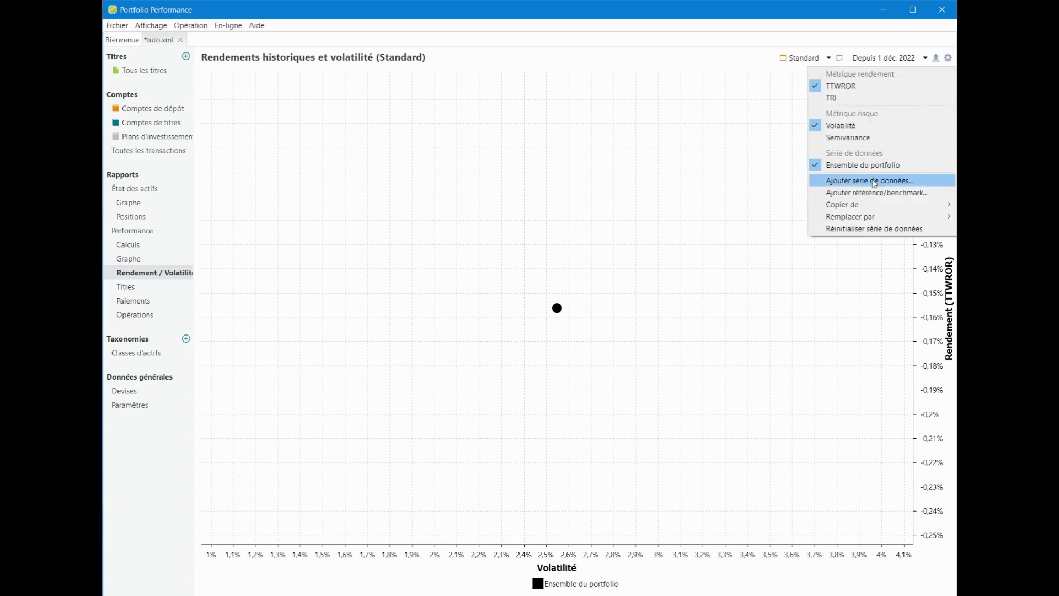
click(859, 192)
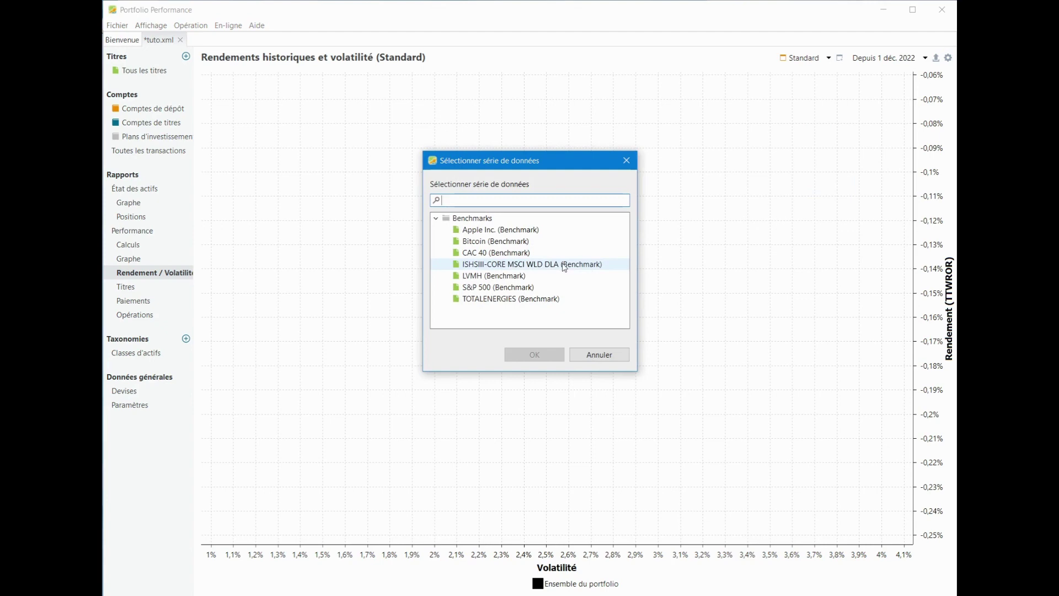
click(502, 264)
click(529, 356)
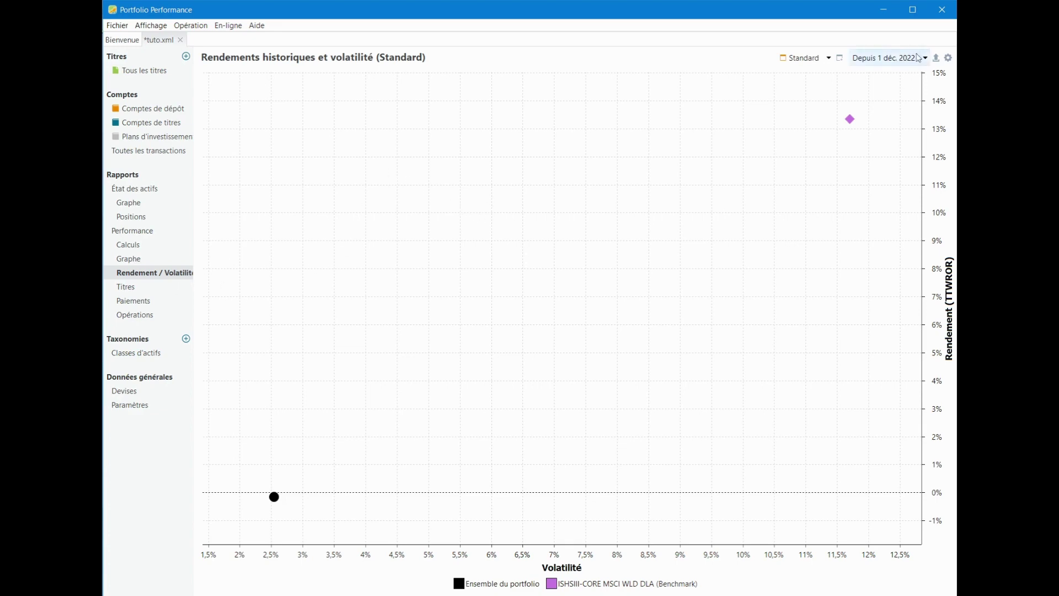
click(949, 58)
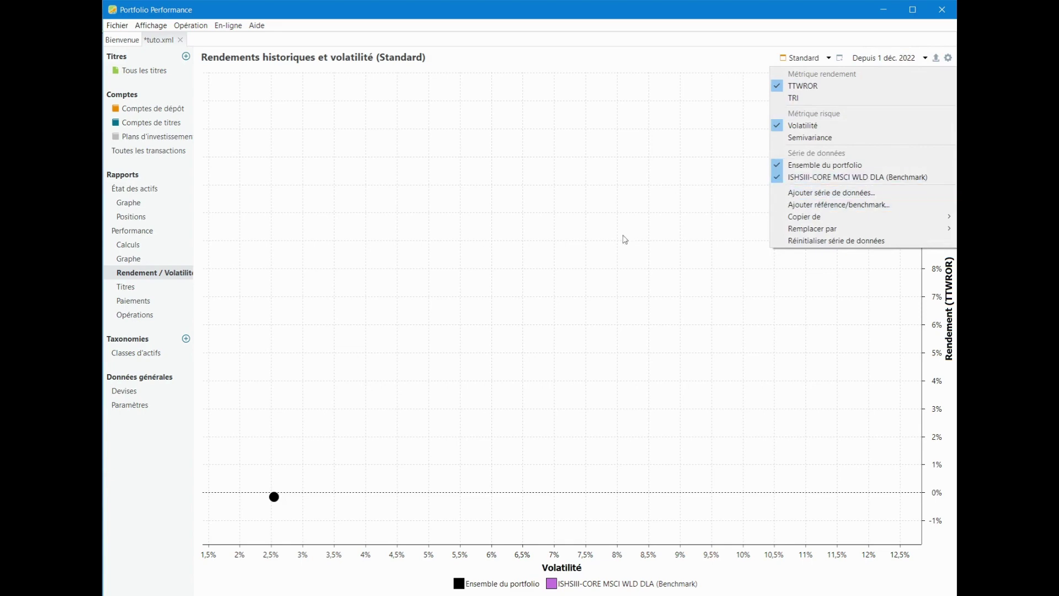
click(586, 245)
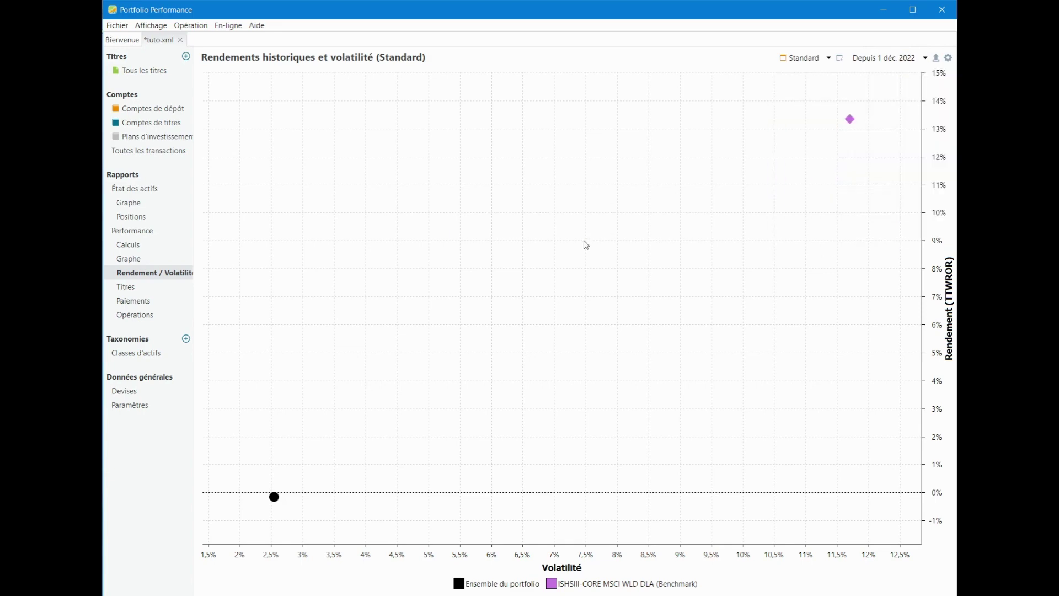
- View the performance report for individual securities and examine which columns, including the performance ones, can be displayed
click(127, 287)
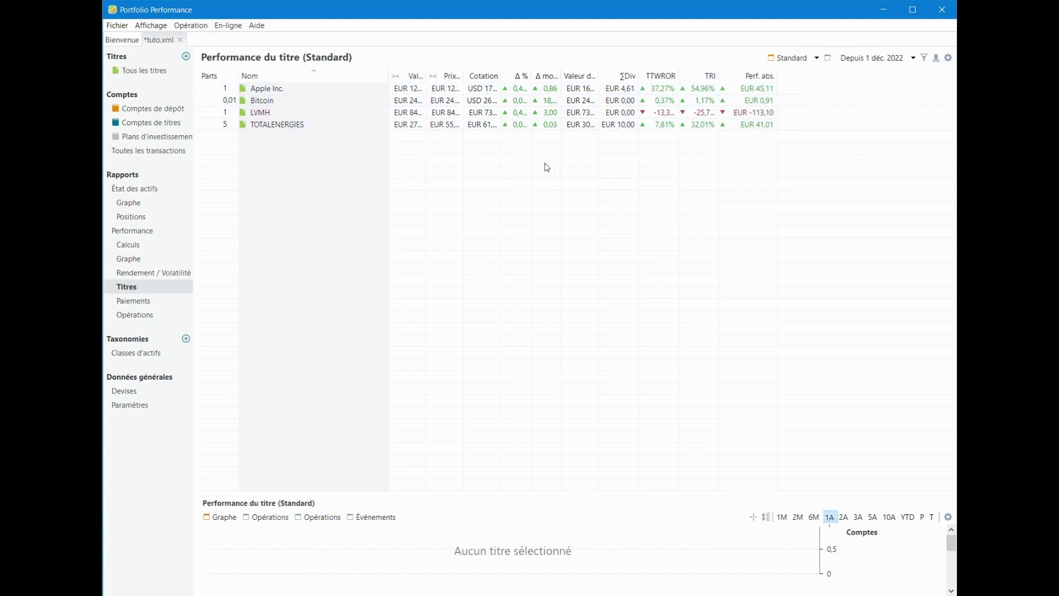
click(948, 57)
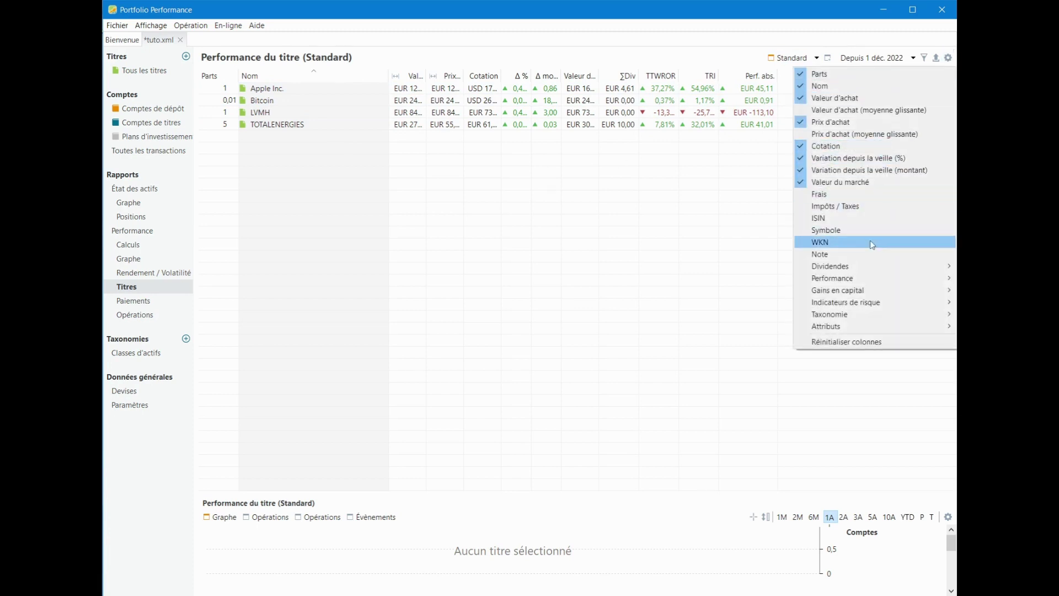
mouse_move(859, 283)
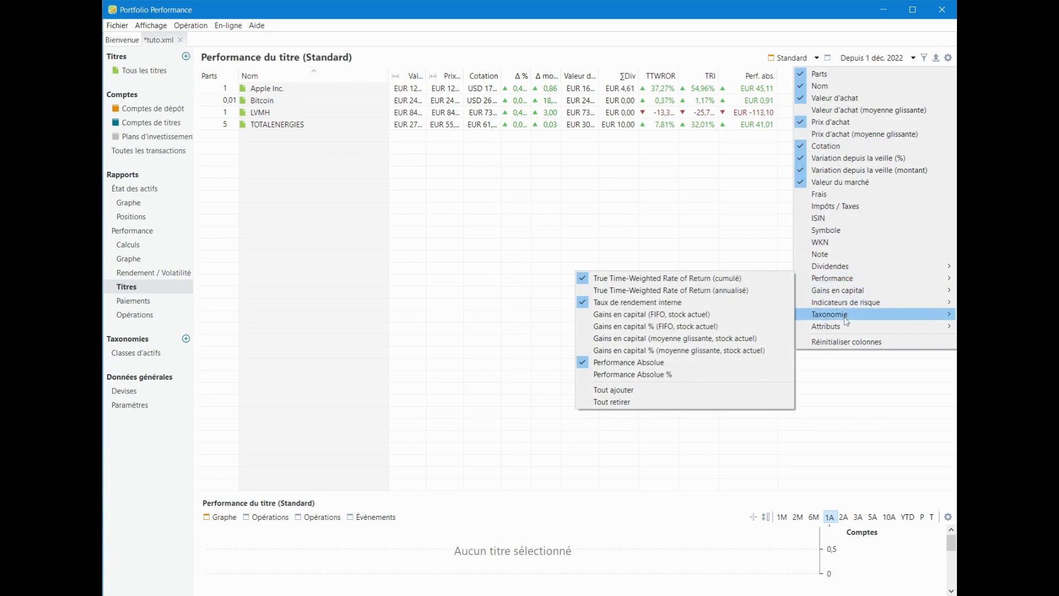
click(516, 225)
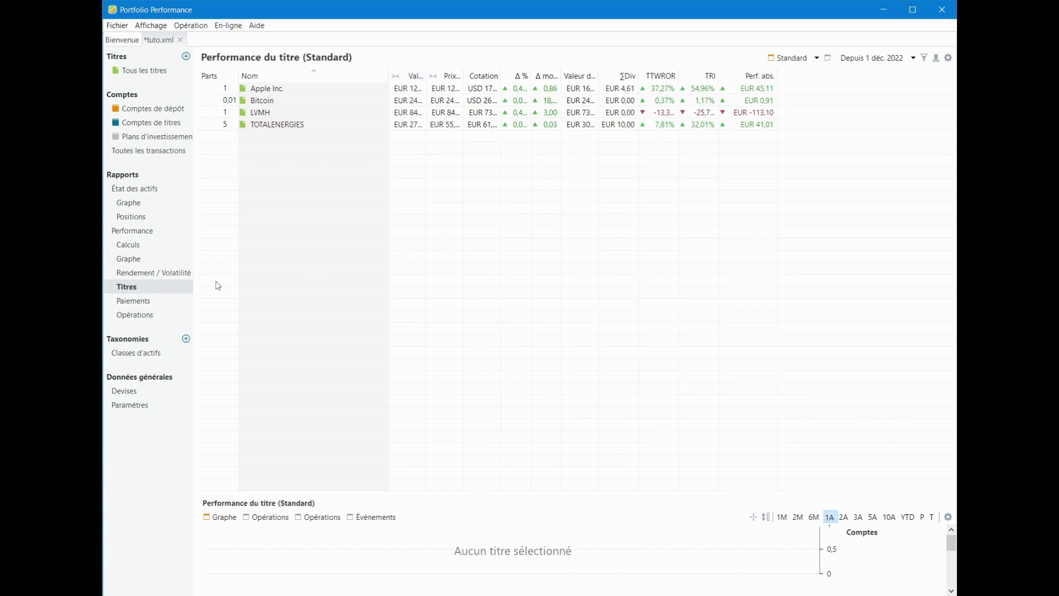
- Show the dividends in the Paiements report from the year 2023 onward
click(134, 302)
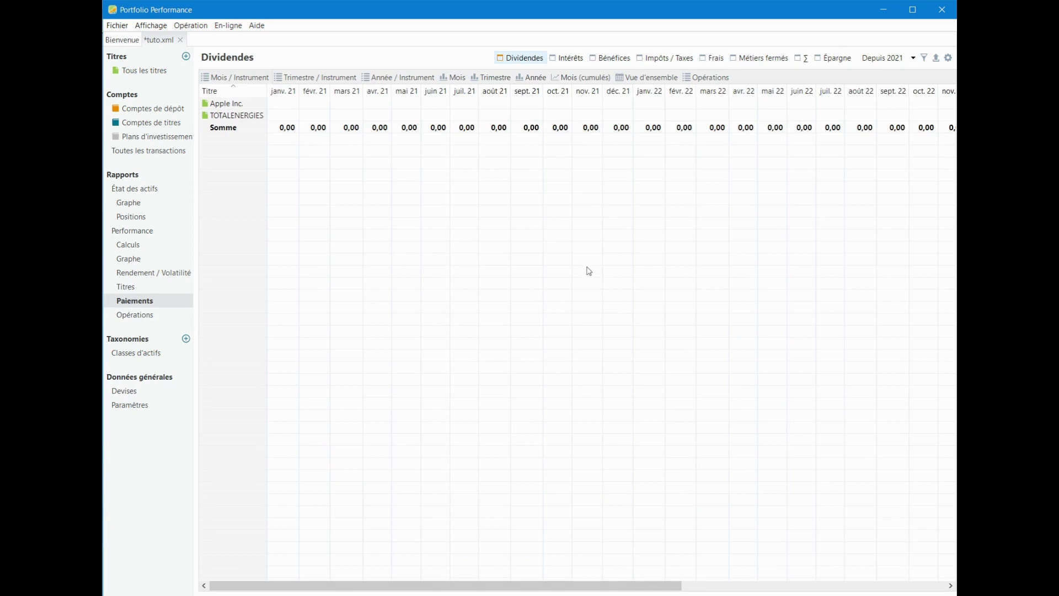
click(910, 60)
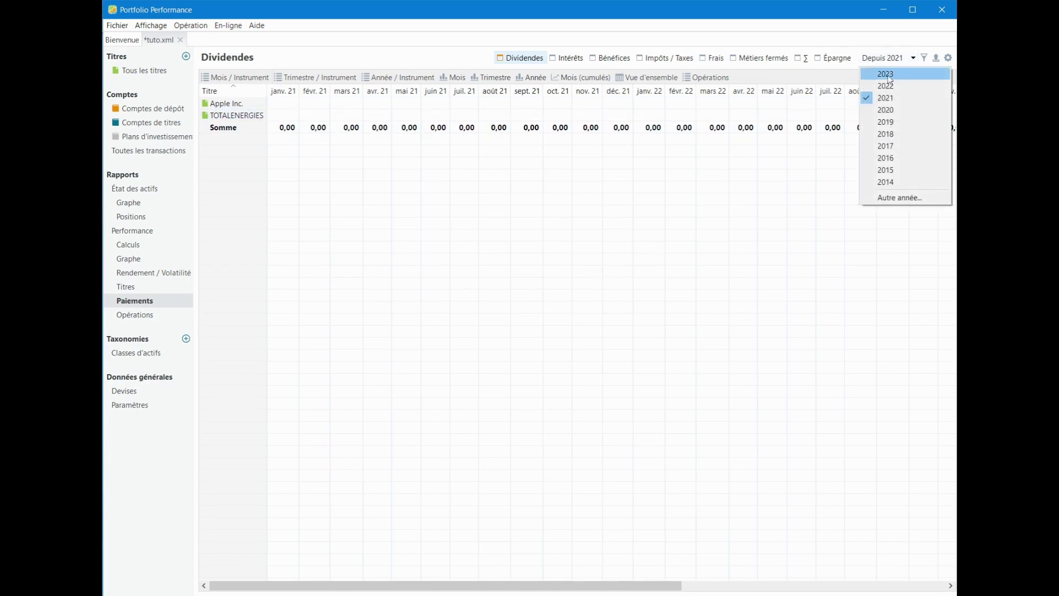
click(889, 75)
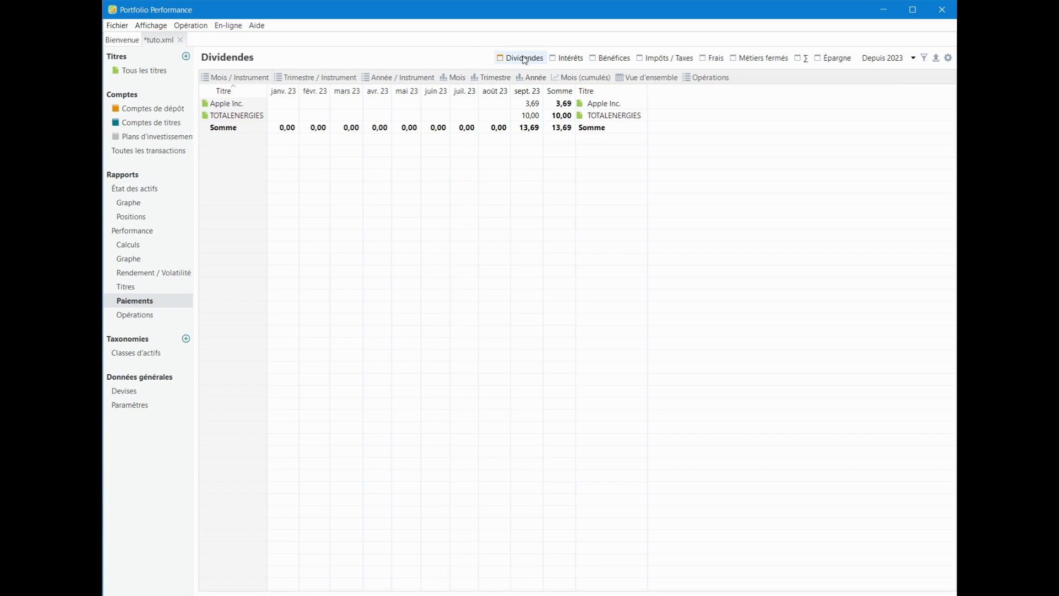
- Review the interest, earnings, taxes and fees tables of the Paiements report
click(570, 59)
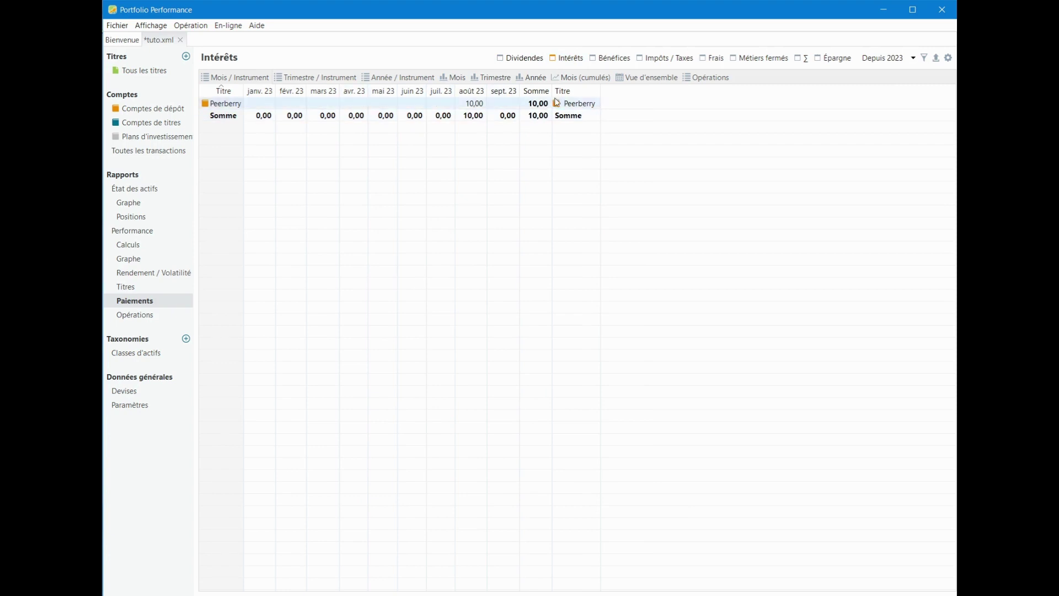
click(611, 58)
click(666, 59)
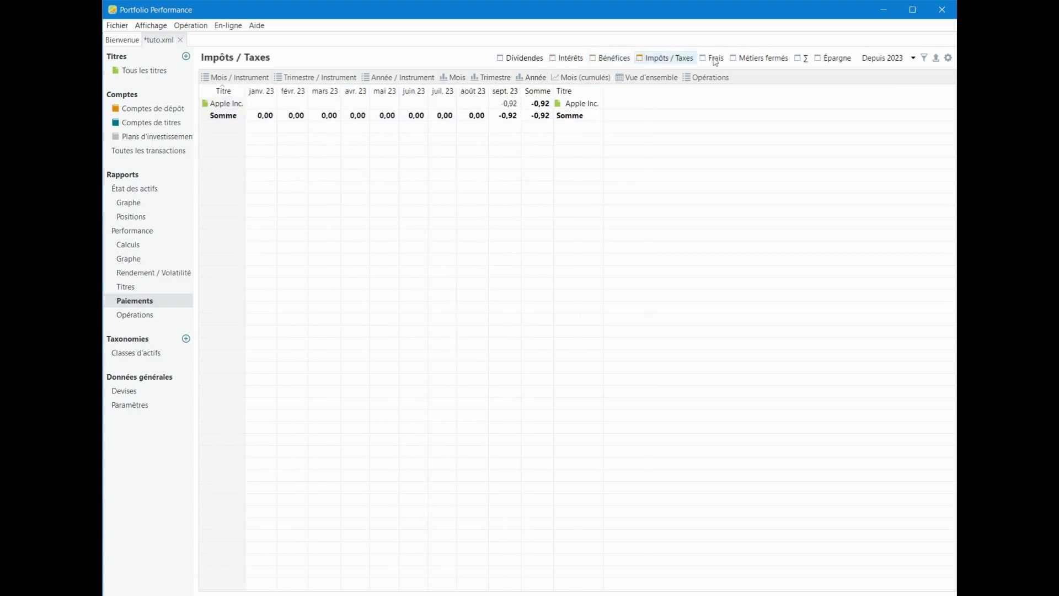
click(715, 60)
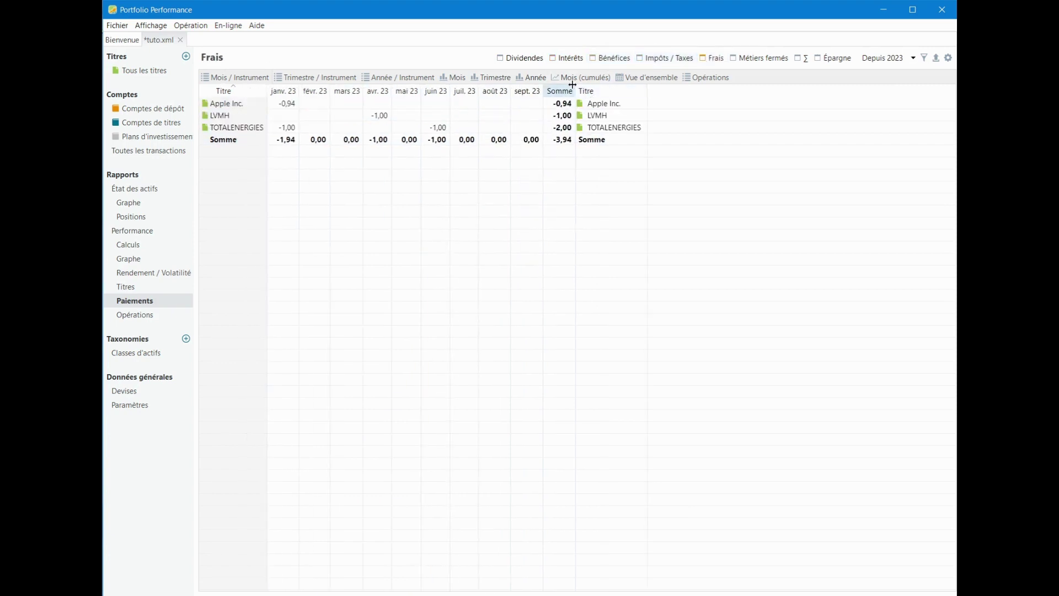
- View the fees as monthly and quarterly bar charts, and the dividends as a quarterly chart
click(452, 79)
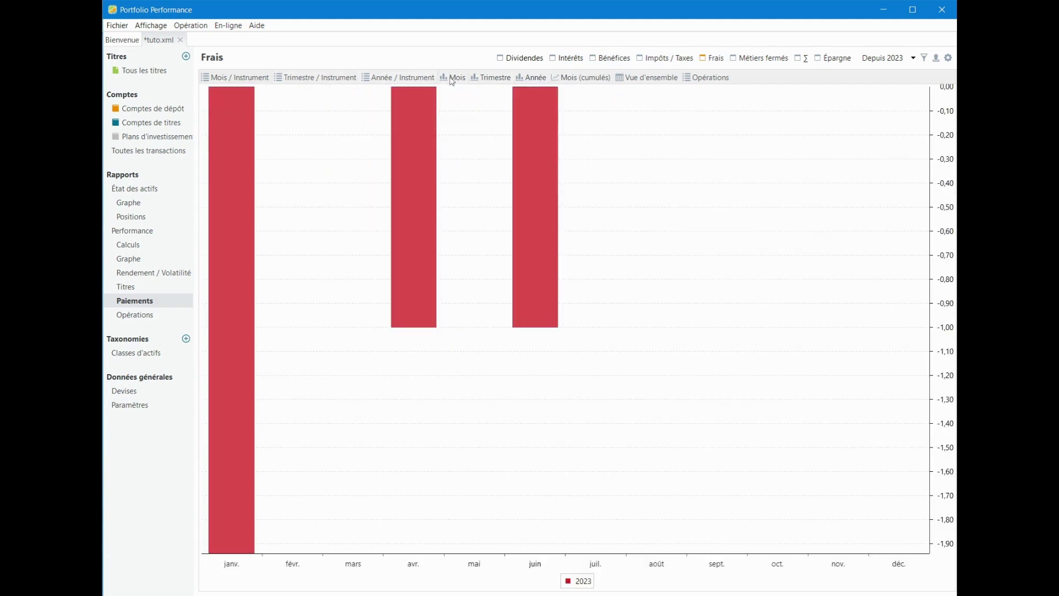
click(488, 78)
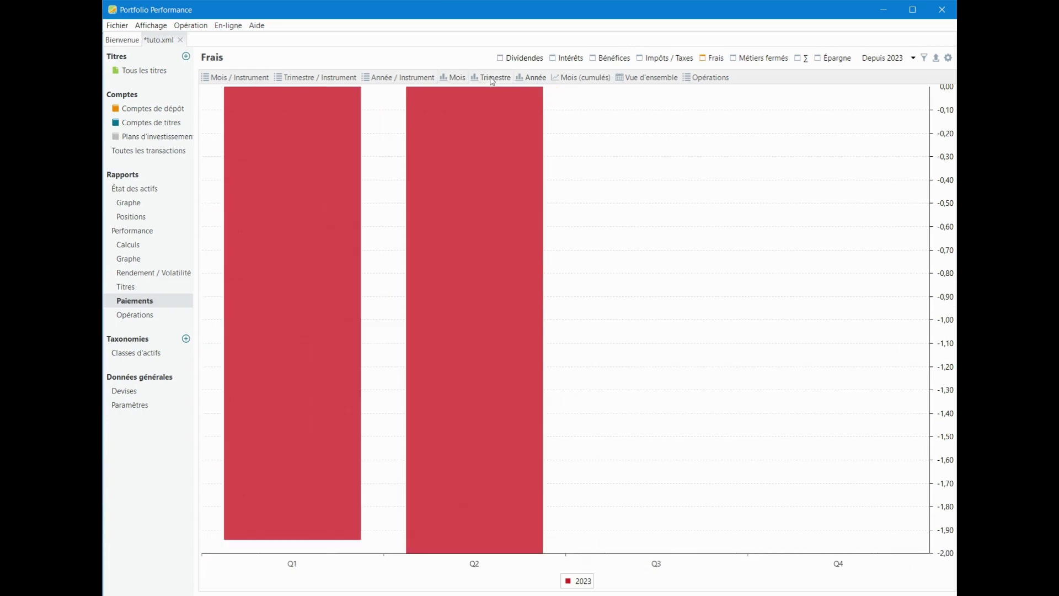
click(522, 60)
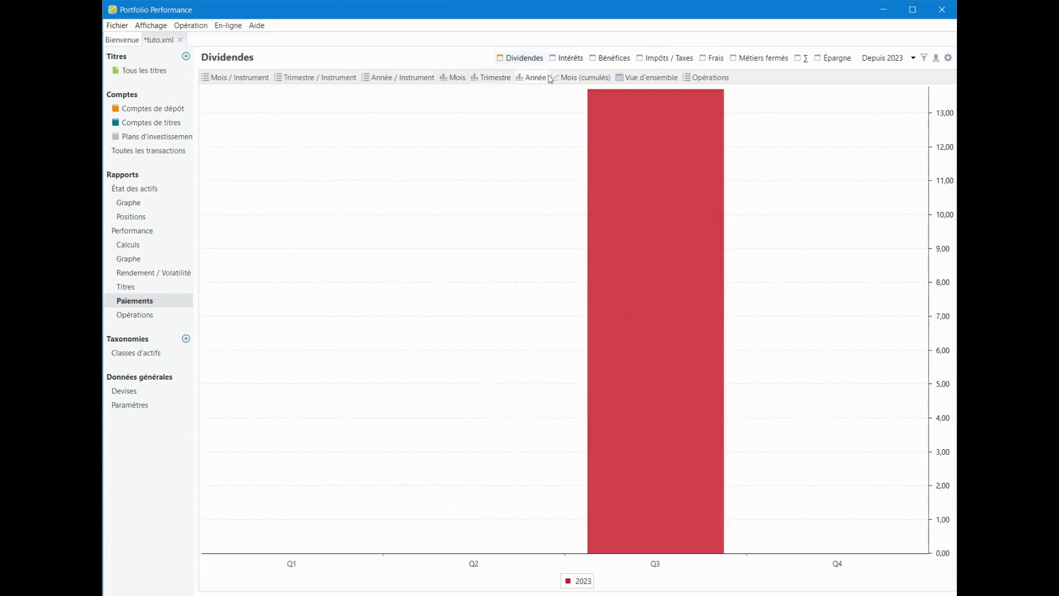
- Show the dividends in the Vue d'ensemble and inspect the transaction details of the May and September cells
click(657, 79)
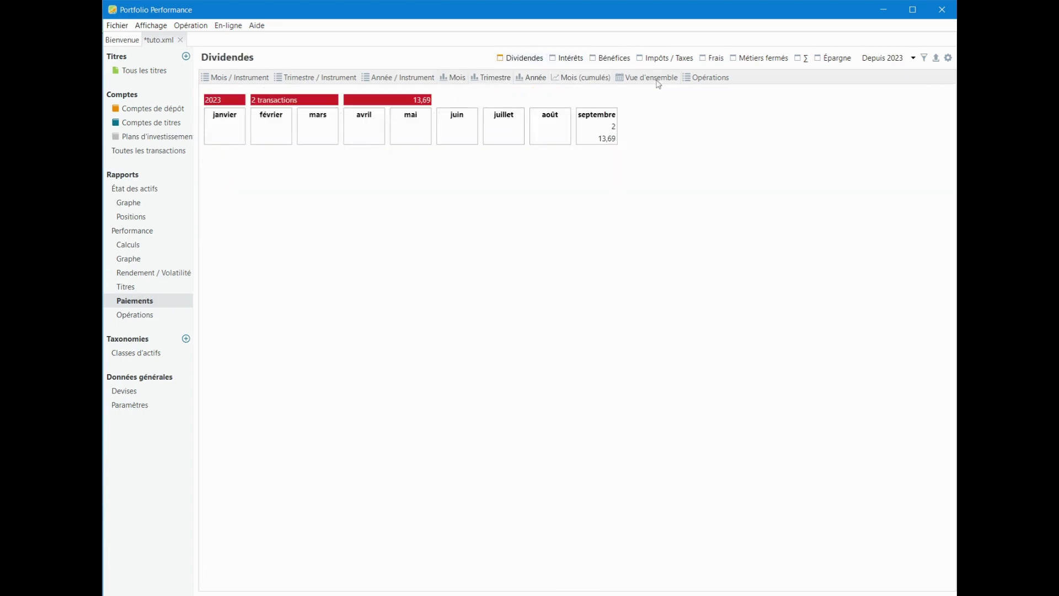
mouse_move(396, 132)
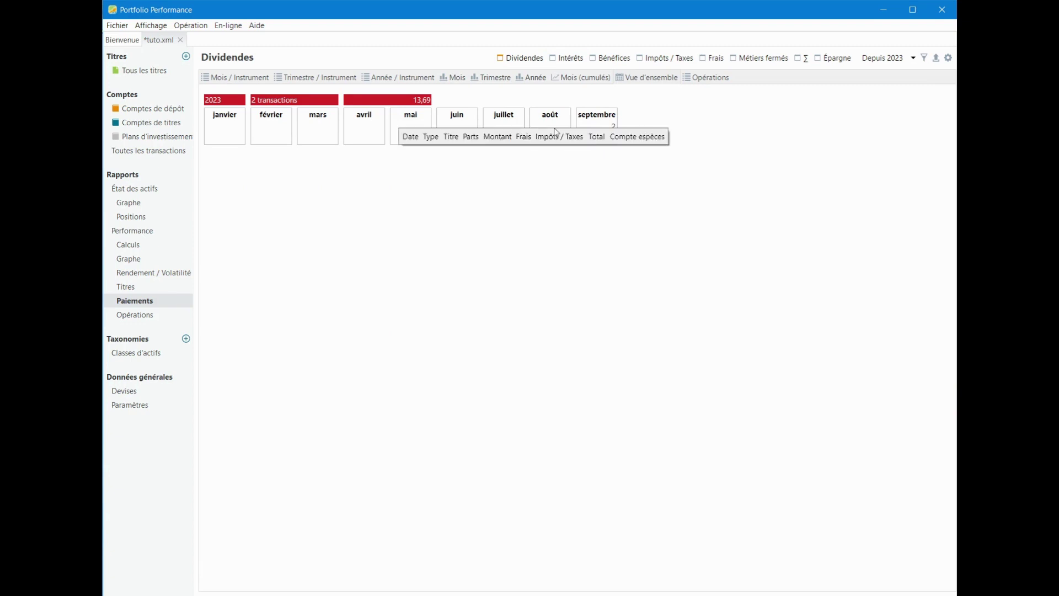
mouse_move(611, 124)
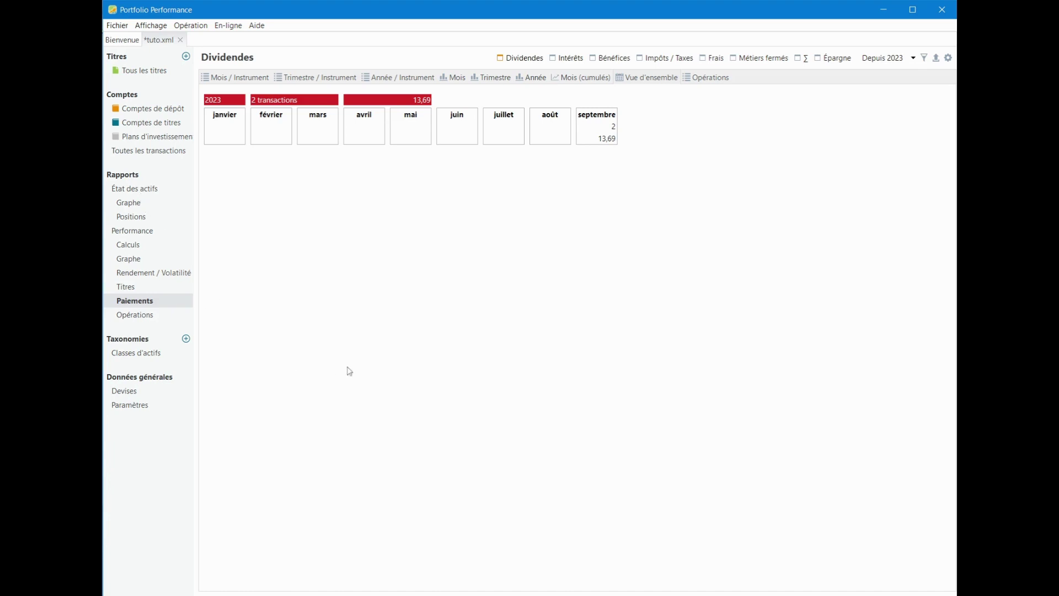
- Show the Opérations performance report and widen its entry and exit price columns so the amounts are fully readable
click(136, 315)
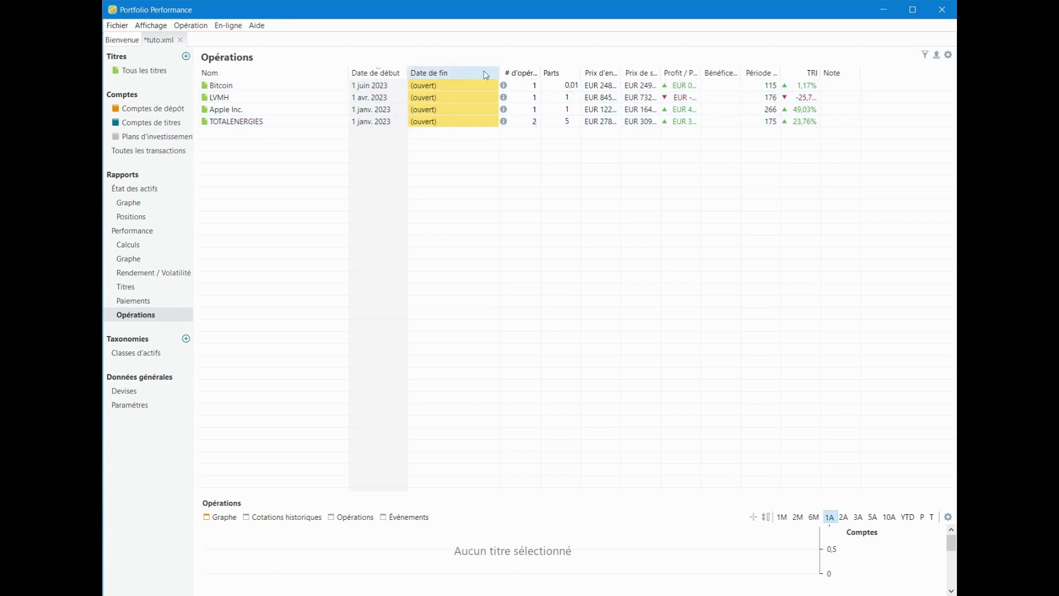
drag(621, 73, 699, 73)
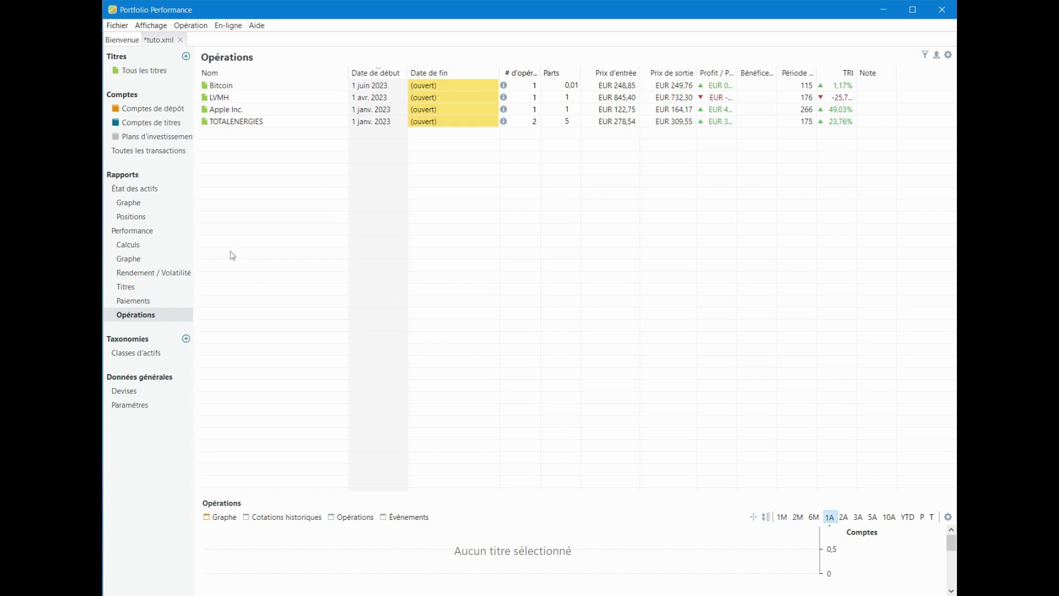
- Return to the main Performance dashboard and examine its key indicators
click(136, 232)
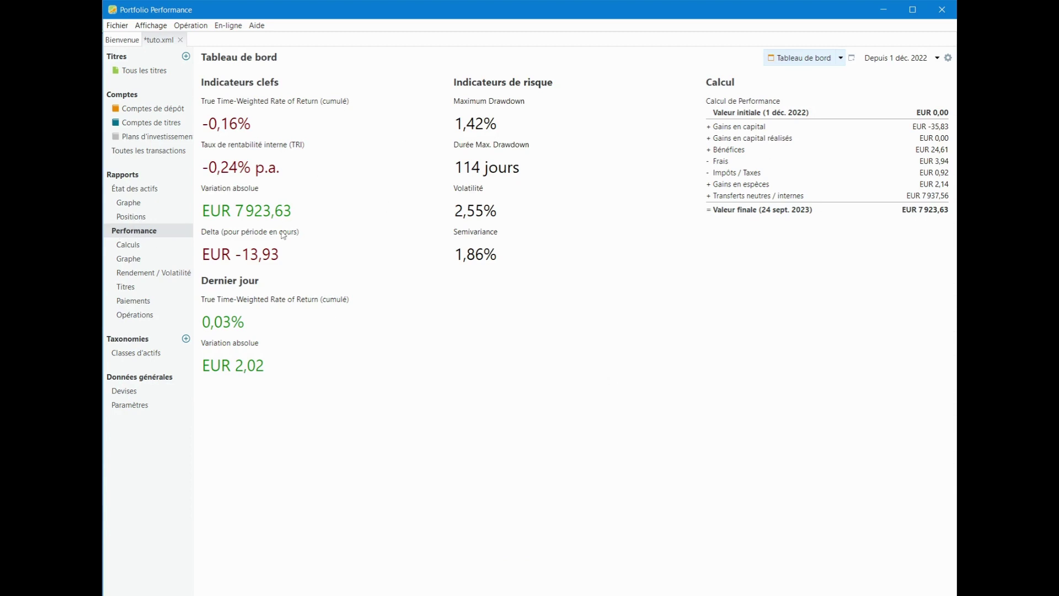
mouse_move(283, 235)
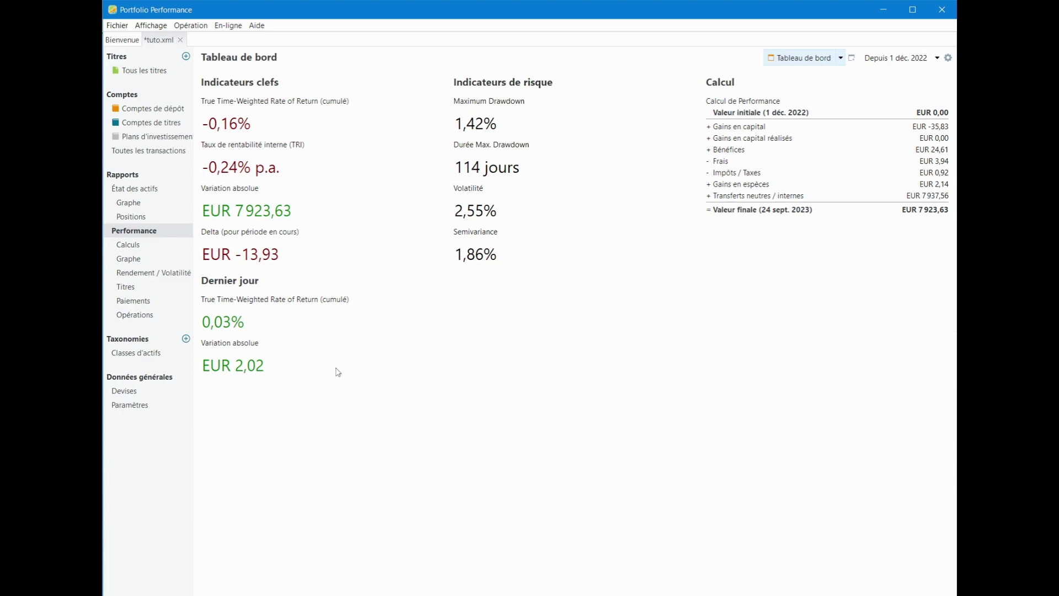